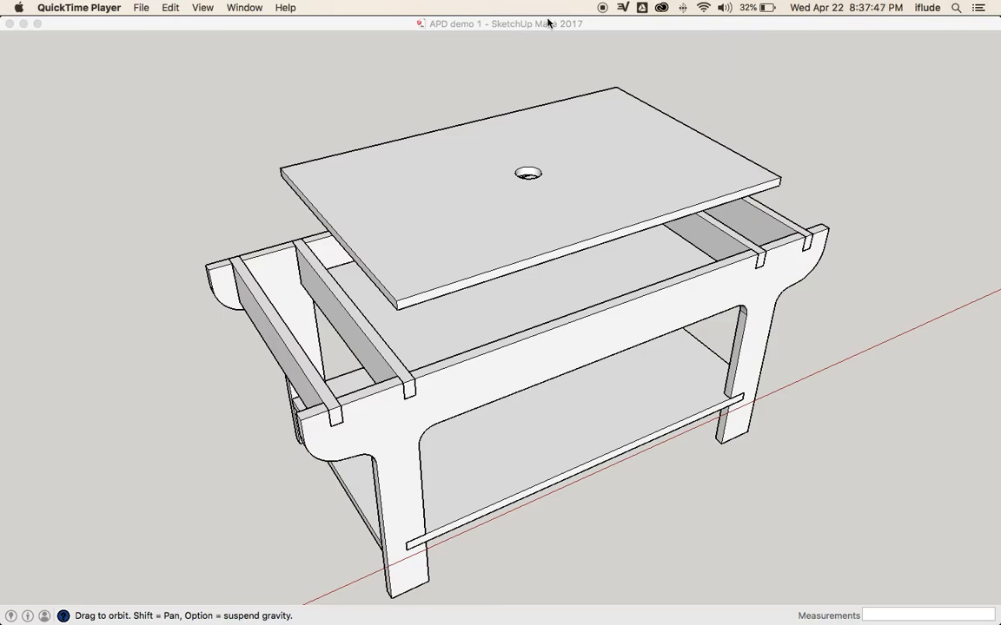
- Move the table's rear leg frame outward along the green axis by about 286 mm, away from the cross rails
{"action": "left_click", "coordinate": [291, 98]}
{"action": "left_click_drag", "start_coordinate": [123, 388], "coordinate": [188, 338]}
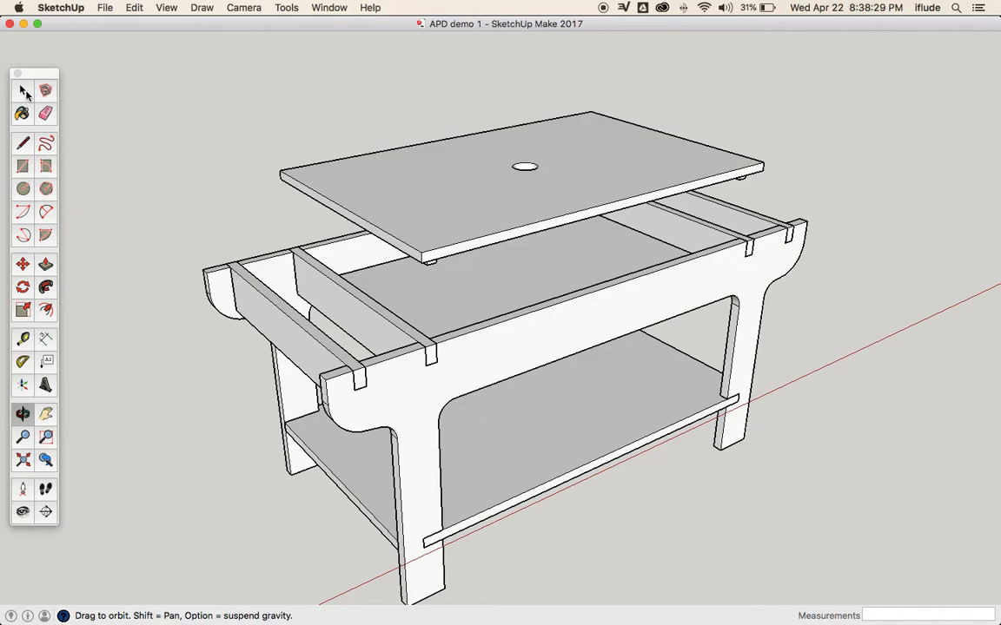
{"action": "left_click_drag", "start_coordinate": [109, 195], "coordinate": [130, 193]}
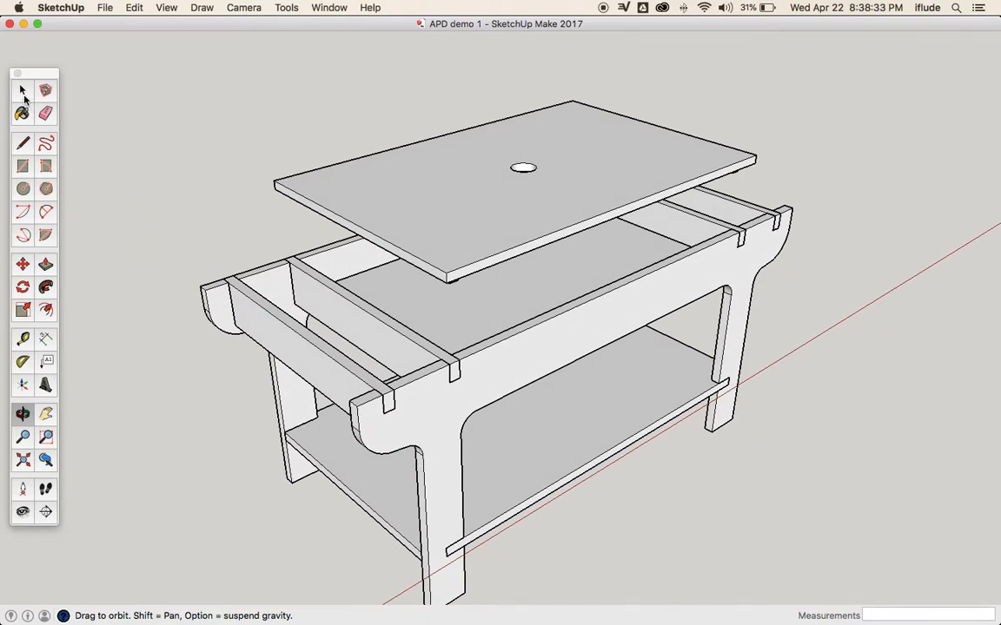
{"action": "left_click", "coordinate": [24, 94]}
{"action": "left_click", "coordinate": [30, 262]}
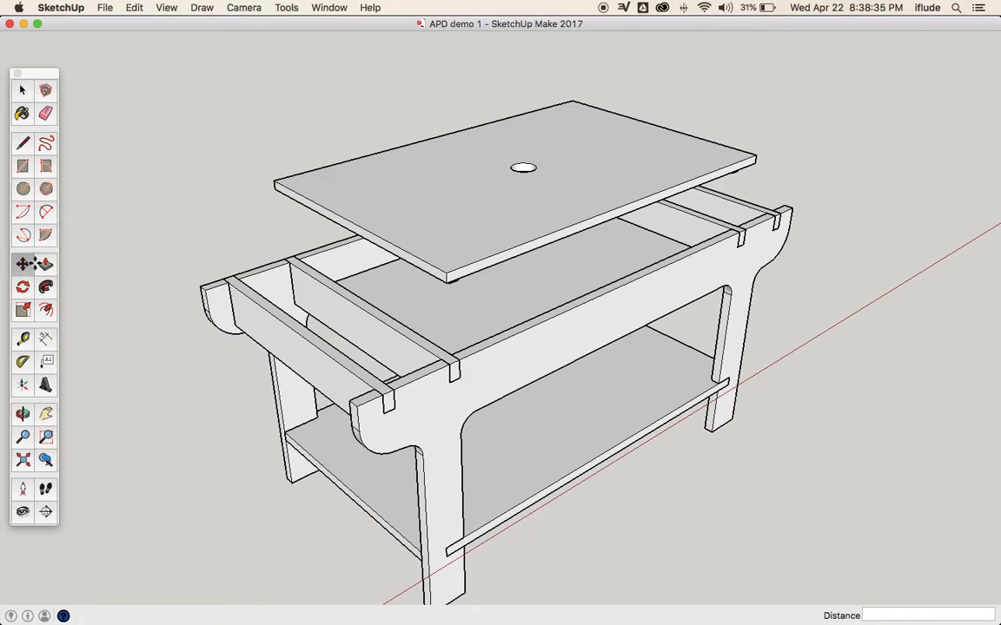
{"action": "left_click", "coordinate": [22, 91]}
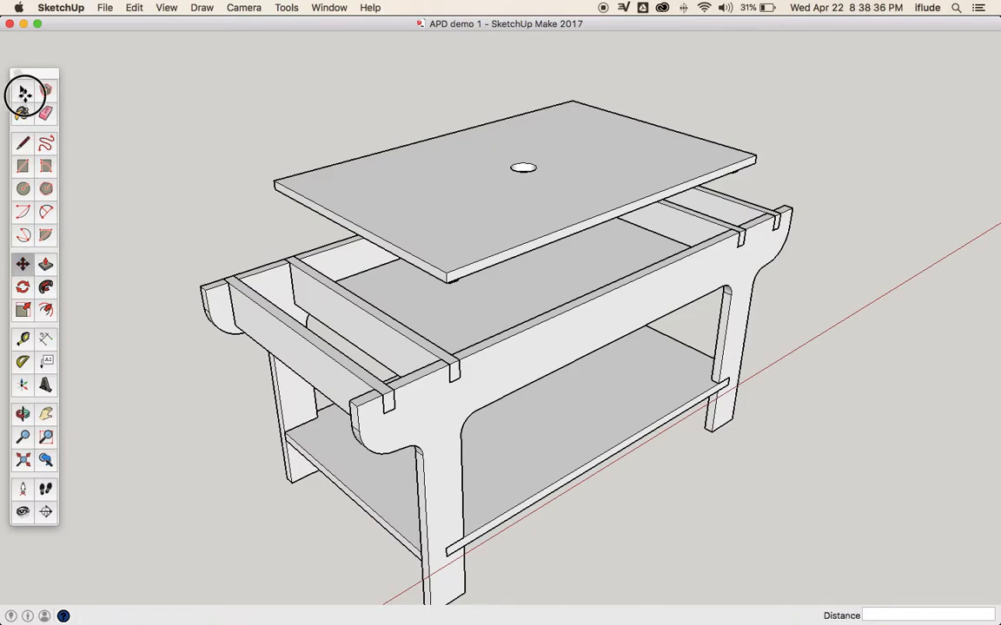
{"action": "left_click", "coordinate": [218, 316]}
{"action": "left_click", "coordinate": [23, 263]}
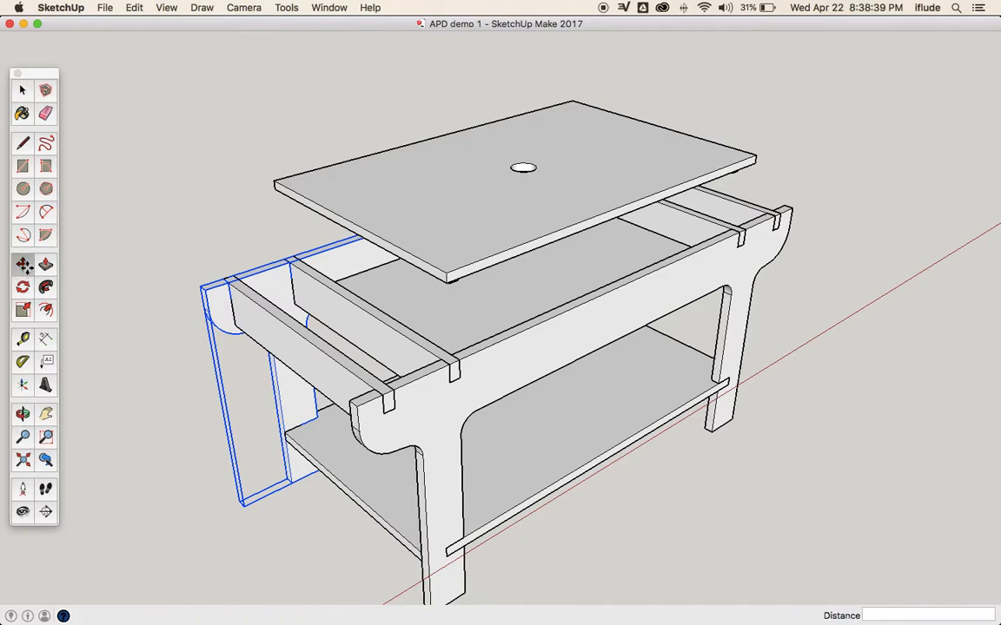
{"action": "left_click", "coordinate": [205, 289]}
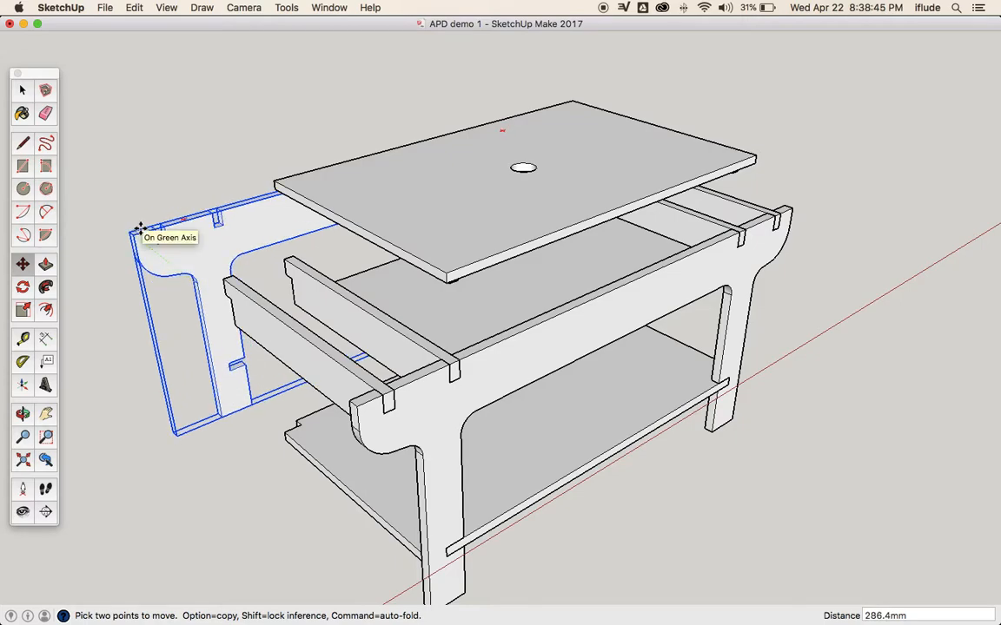
{"action": "left_click", "coordinate": [139, 229]}
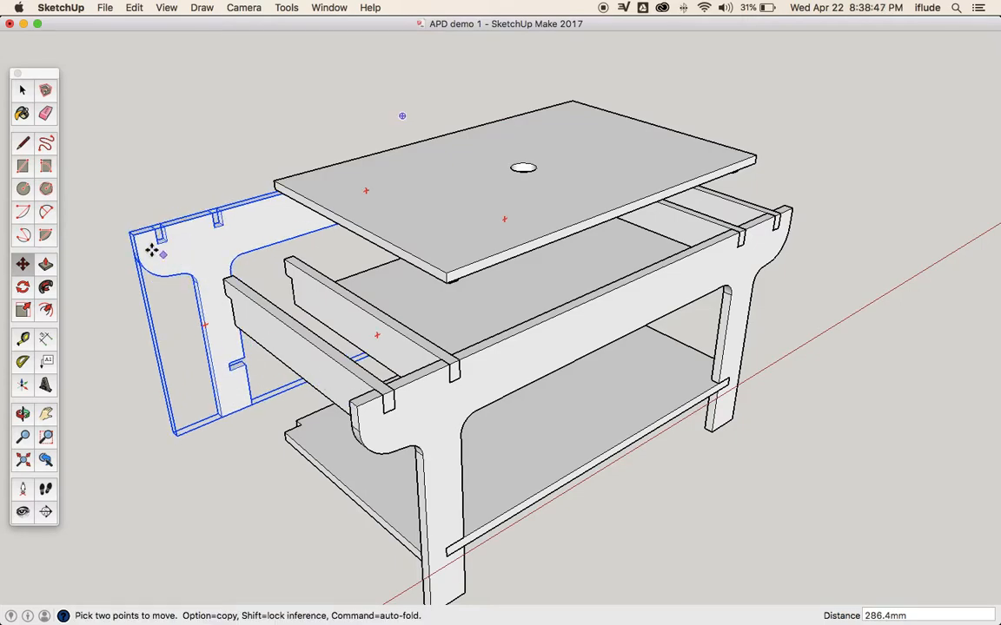
- Move the table's front leg frame outward by about 178 mm, away from the cross rails and shelves, and clear the selection
{"action": "left_click", "coordinate": [23, 94]}
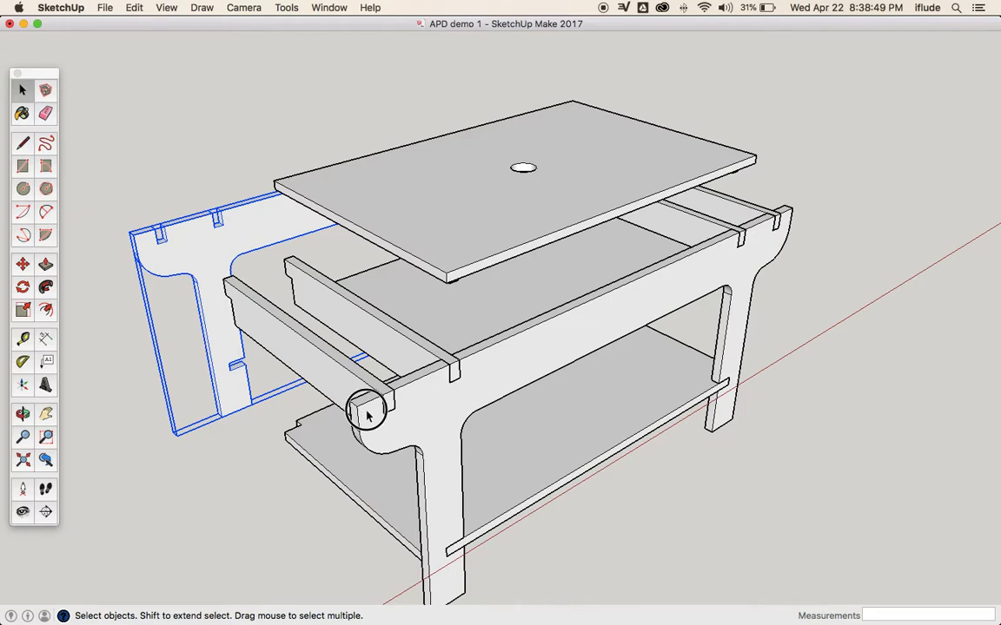
{"action": "left_click", "coordinate": [359, 408]}
{"action": "left_click", "coordinate": [23, 263]}
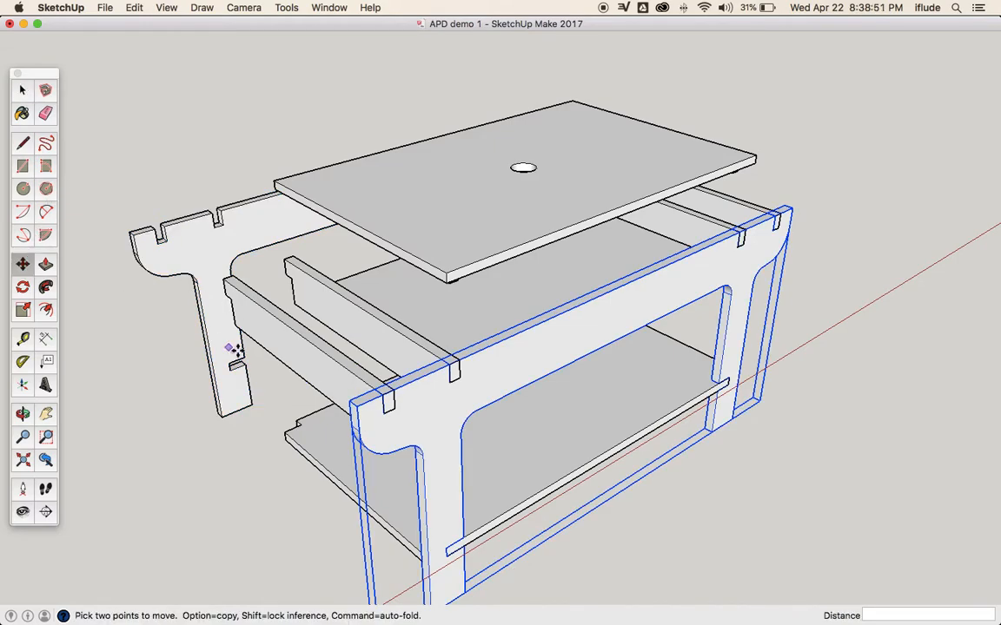
{"action": "left_click", "coordinate": [359, 409]}
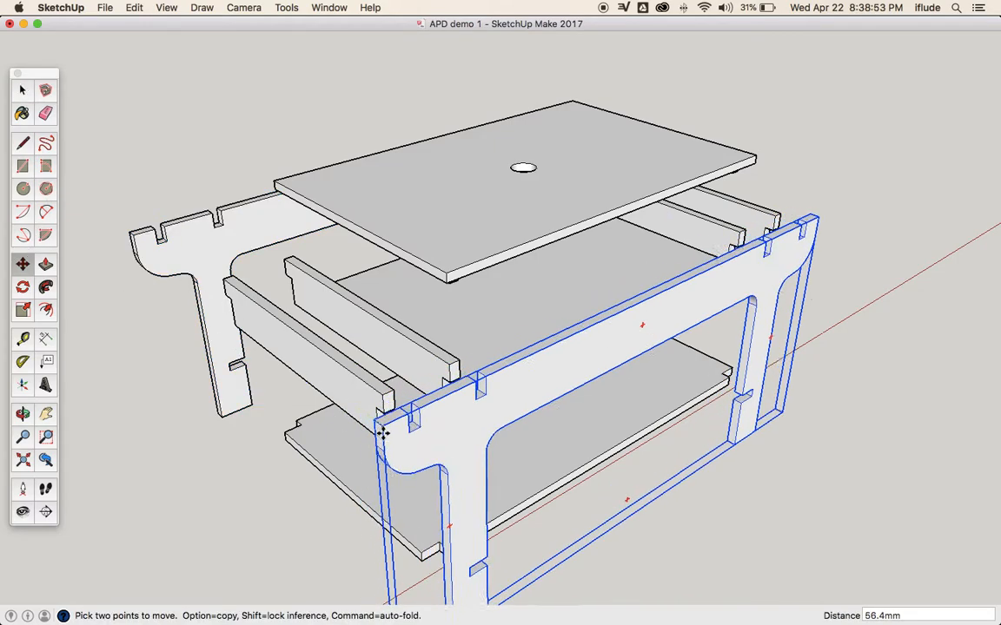
{"action": "left_click", "coordinate": [440, 477]}
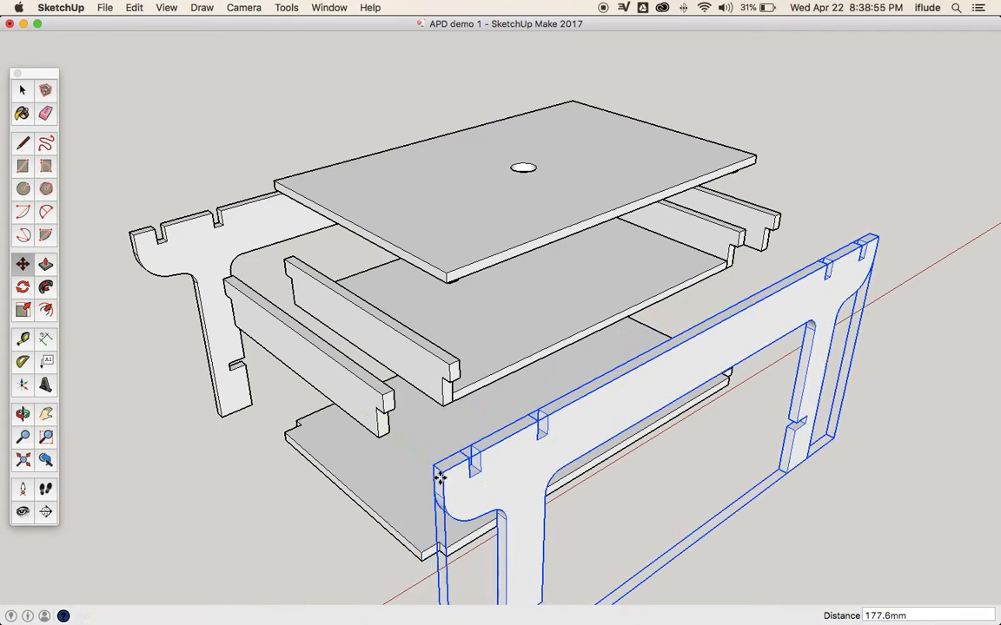
{"action": "scroll", "coordinate": [414, 429], "scroll_direction": "down", "scroll_amount": 2}
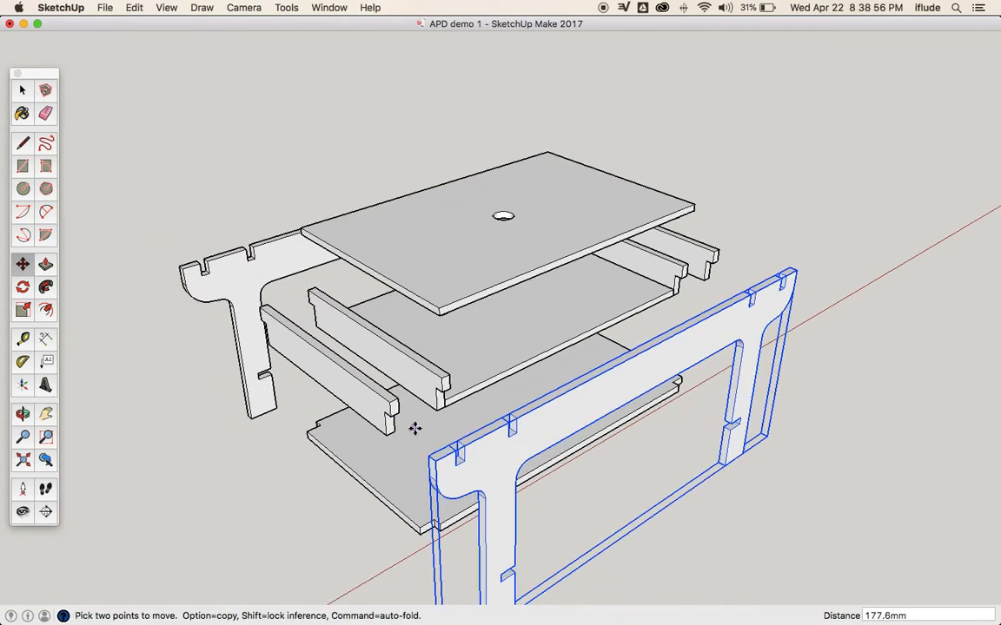
{"action": "left_click", "coordinate": [23, 414]}
{"action": "left_click_drag", "start_coordinate": [95, 383], "coordinate": [152, 396]}
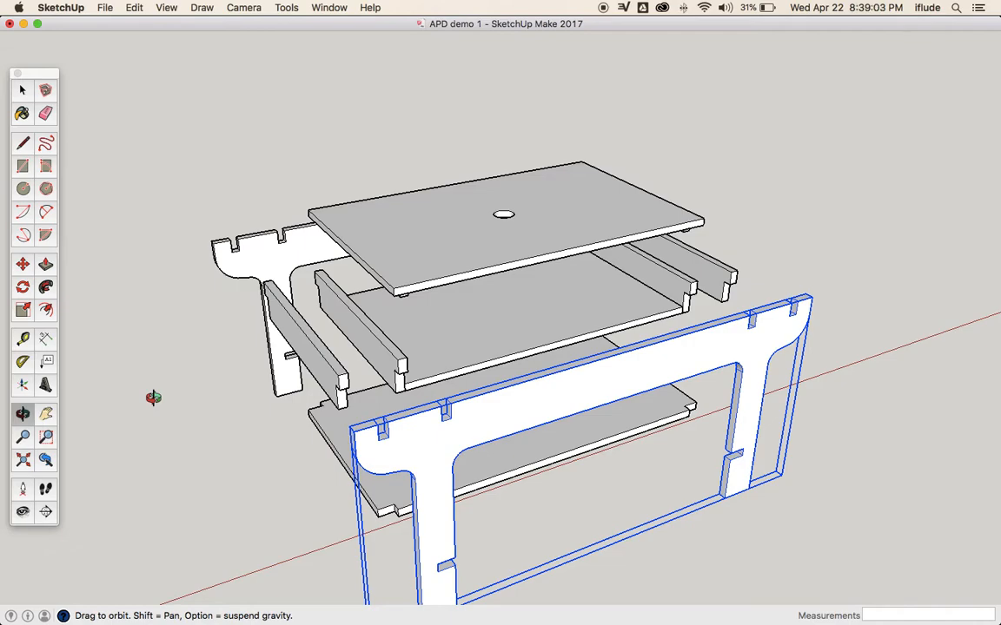
{"action": "left_click", "coordinate": [22, 90]}
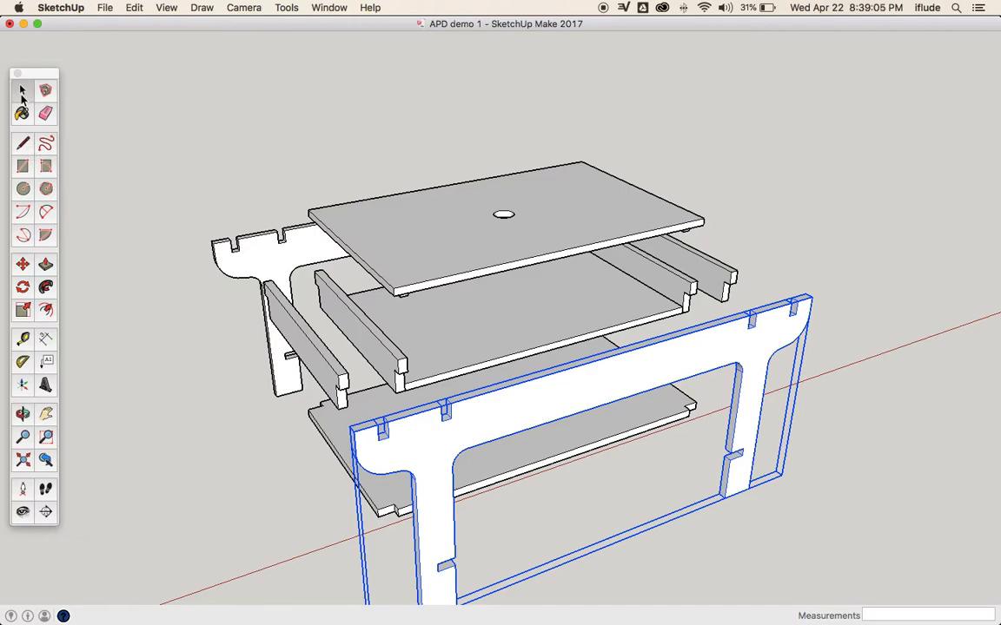
{"action": "left_click", "coordinate": [102, 205]}
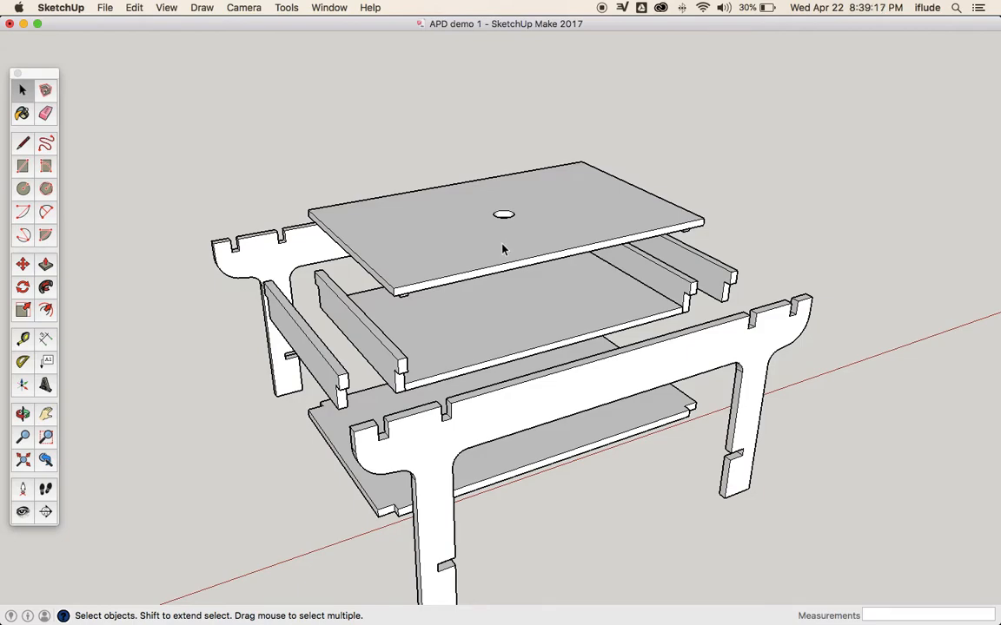
- Raise the tabletop together with its two underside battens along the blue axis by about 180 mm
{"action": "left_click", "coordinate": [22, 414]}
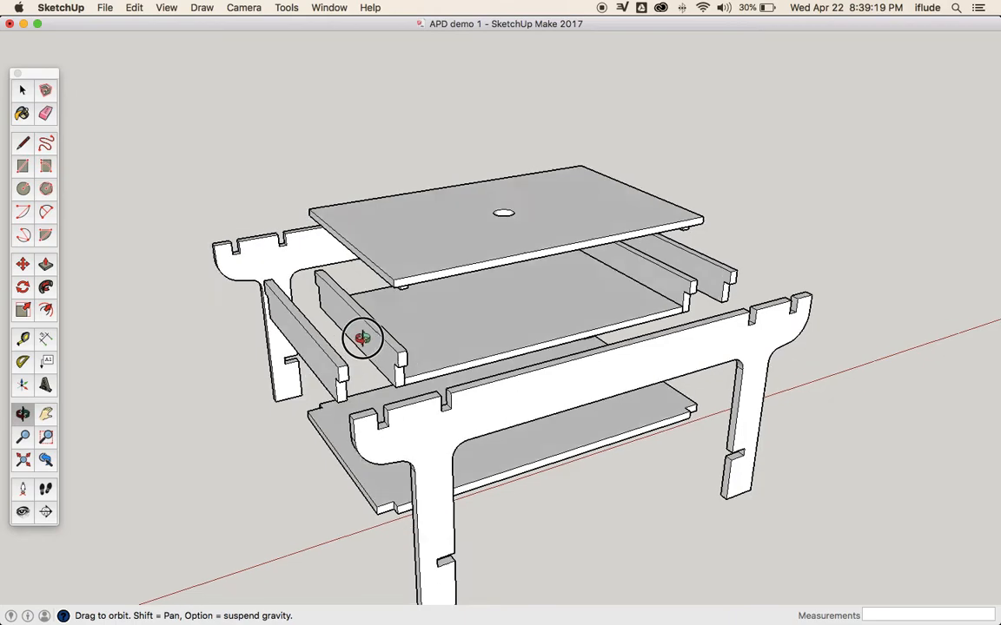
{"action": "left_click_drag", "start_coordinate": [360, 337], "coordinate": [357, 257]}
{"action": "left_click_drag", "start_coordinate": [454, 185], "coordinate": [415, 264]}
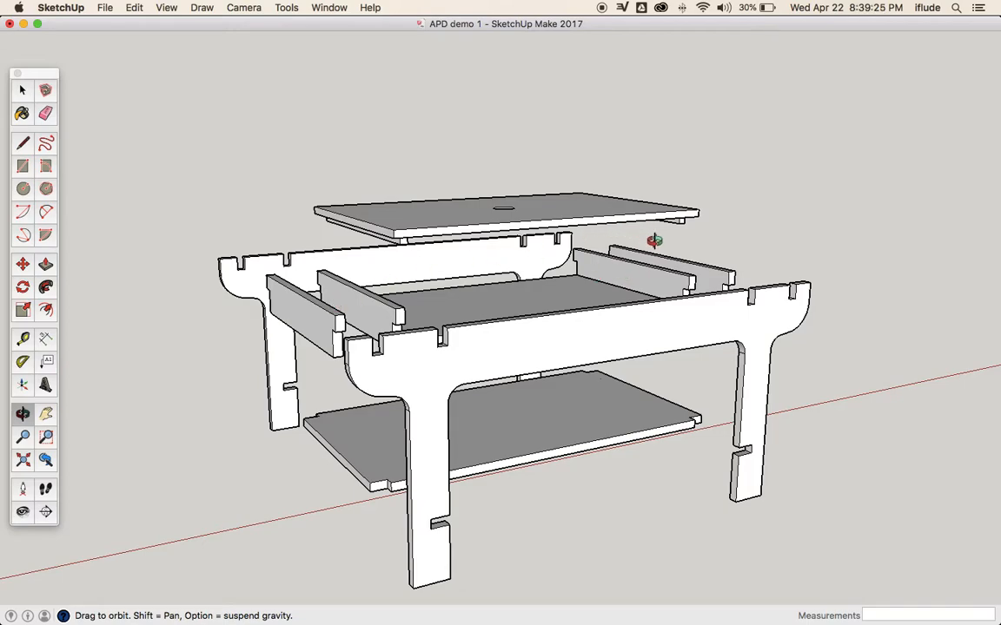
{"action": "left_click_drag", "start_coordinate": [442, 211], "coordinate": [478, 196]}
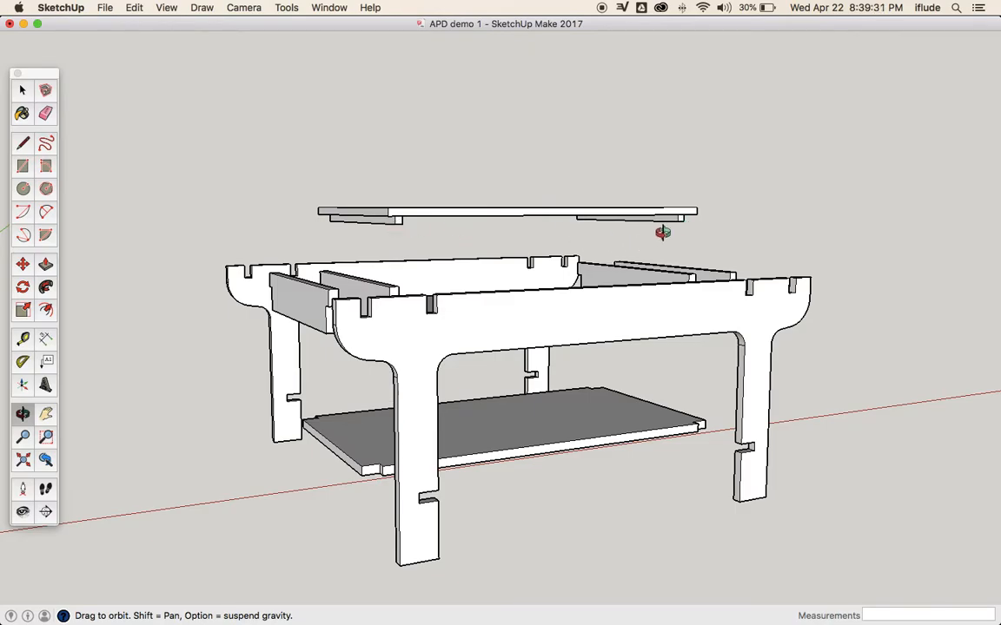
{"action": "left_click_drag", "start_coordinate": [532, 275], "coordinate": [480, 252]}
{"action": "left_click", "coordinate": [22, 89]}
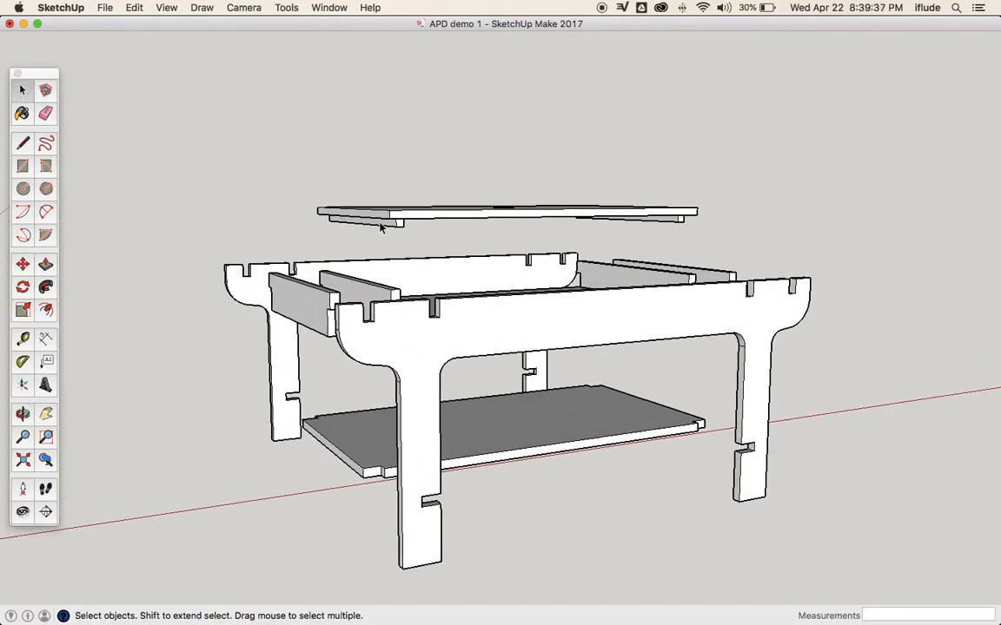
{"action": "left_click", "coordinate": [672, 224]}
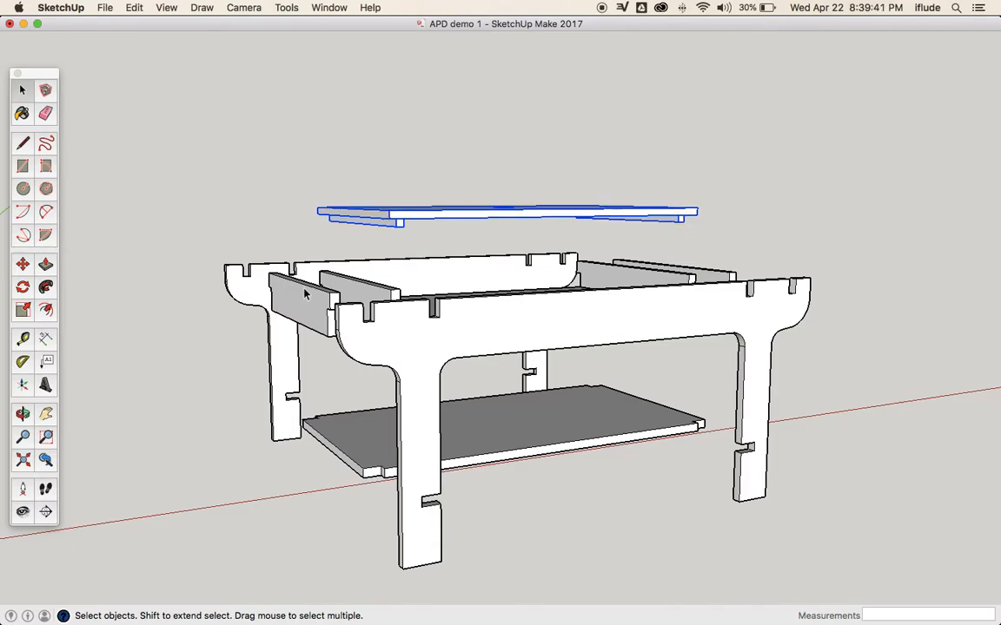
{"action": "left_click", "coordinate": [23, 414]}
{"action": "left_click_drag", "start_coordinate": [286, 304], "coordinate": [398, 474]}
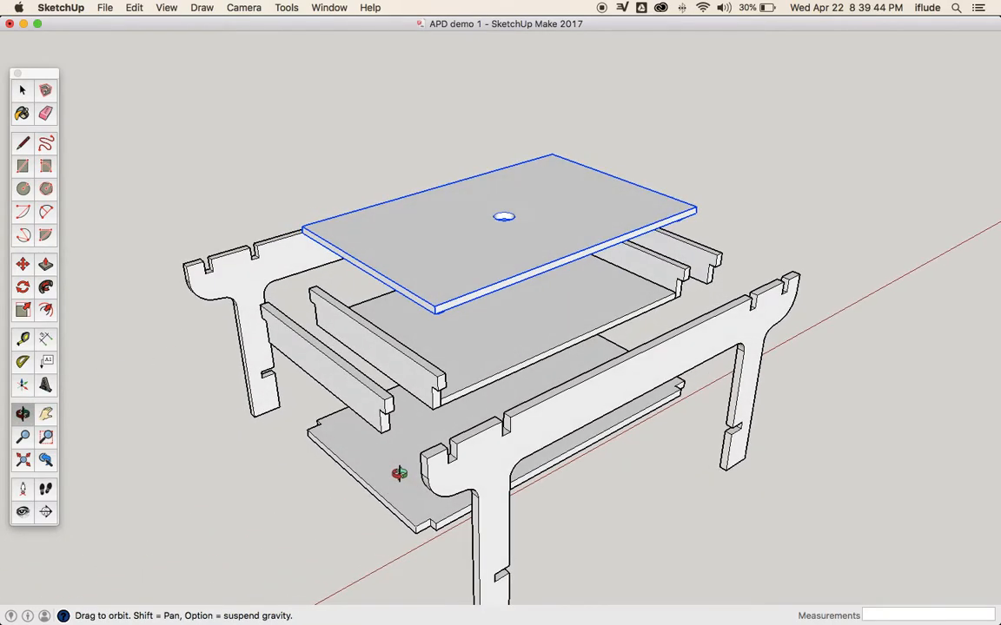
{"action": "left_click", "coordinate": [23, 264]}
{"action": "left_click", "coordinate": [436, 309]}
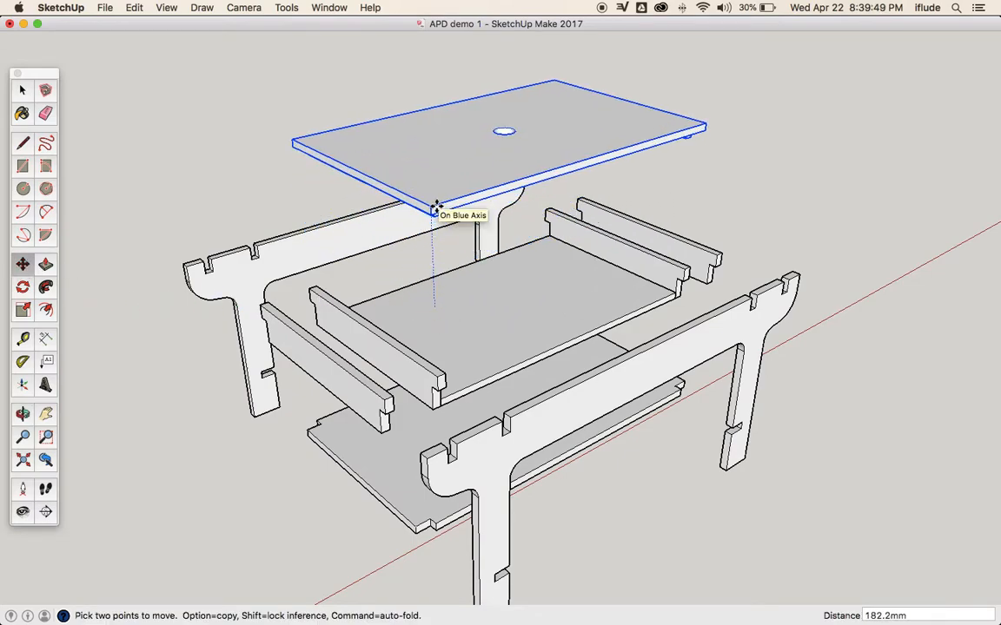
{"action": "left_click", "coordinate": [434, 206]}
- Lower only the two battens about 61 mm beneath the tabletop along the blue axis, and clear the selection
{"action": "key", "text": "space"}
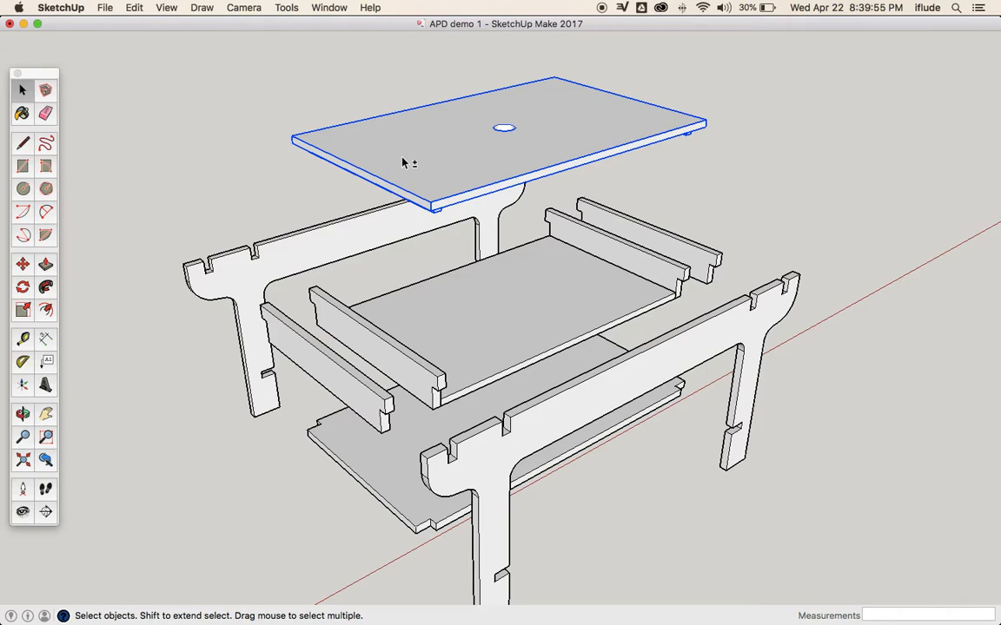
{"action": "left_click", "coordinate": [402, 159], "text": "shift"}
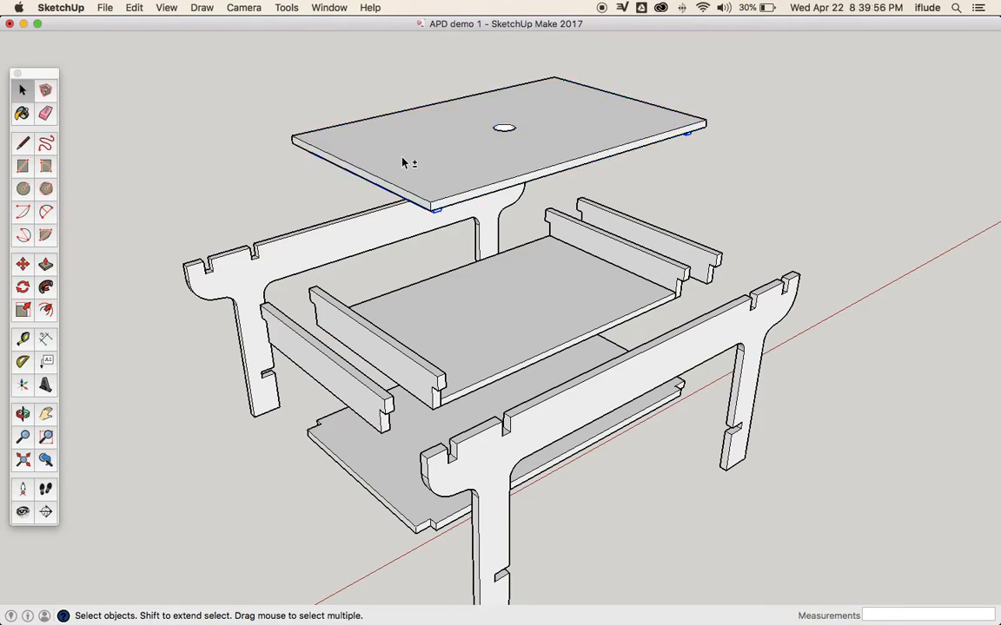
{"action": "left_click", "coordinate": [27, 266]}
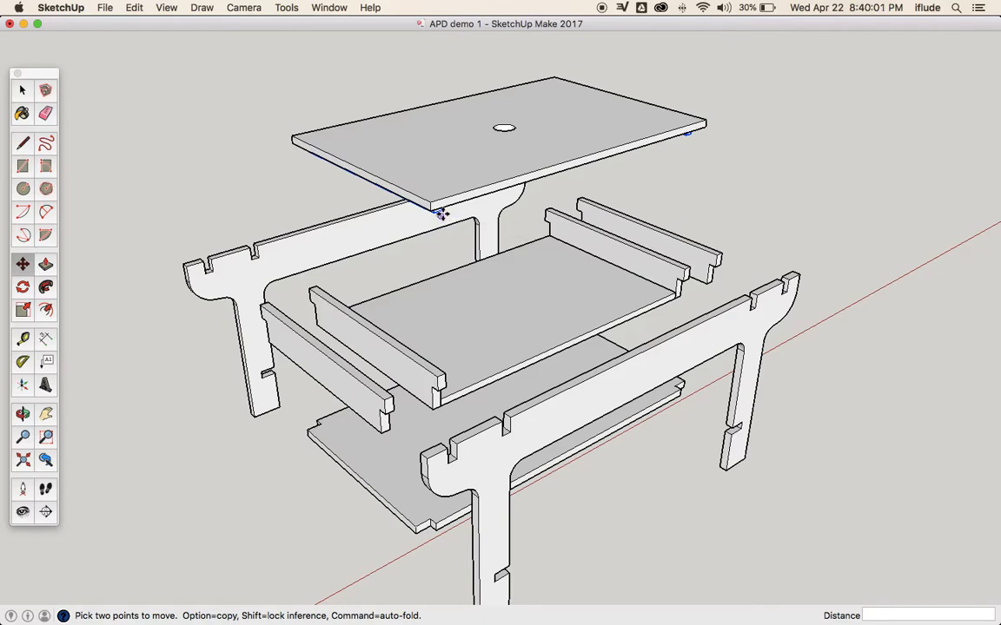
{"action": "left_click", "coordinate": [441, 214]}
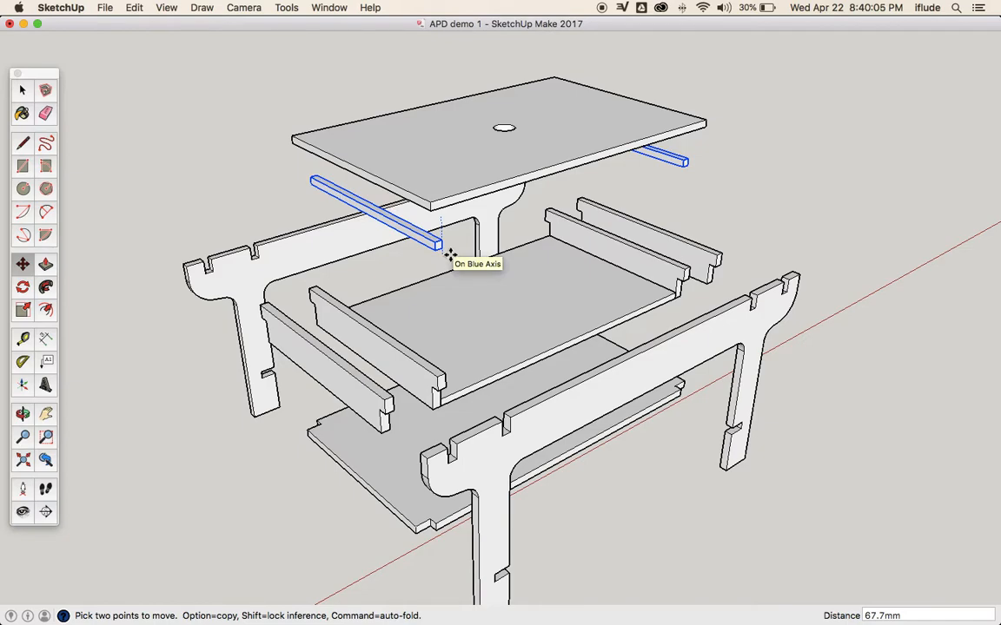
{"action": "left_click", "coordinate": [451, 251]}
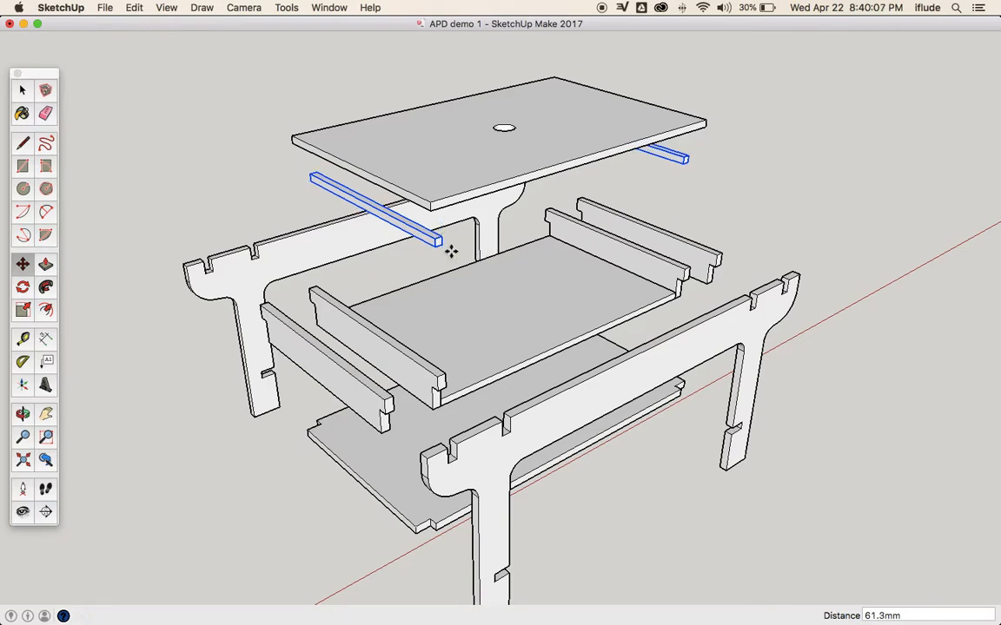
{"action": "left_click", "coordinate": [22, 90]}
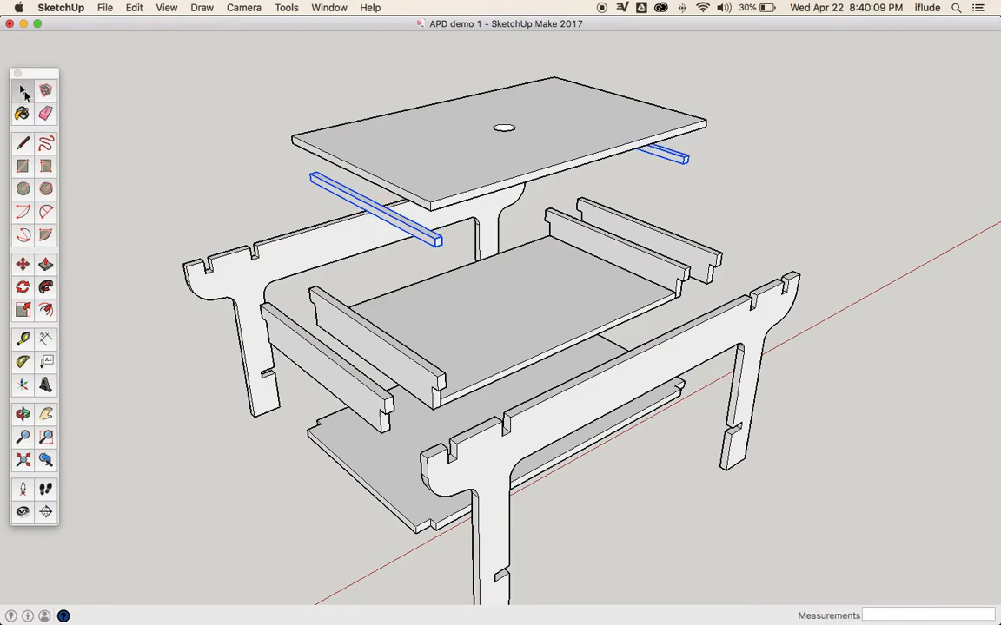
{"action": "left_click", "coordinate": [200, 136]}
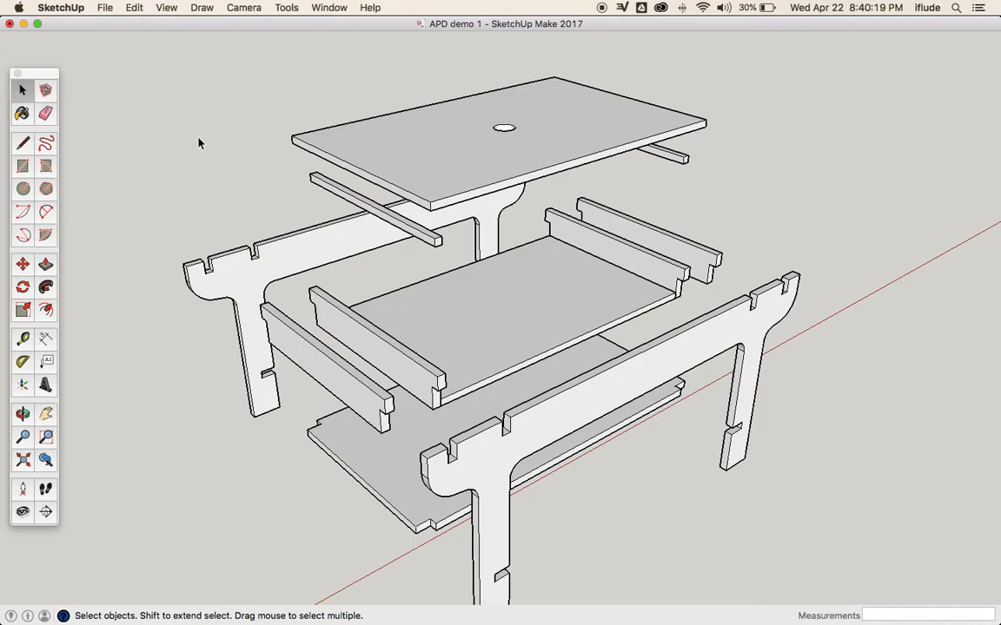
- Move both cross rails at the table's left end outward along the red axis by about 55 mm, and clear the selection
{"action": "left_click", "coordinate": [324, 363]}
{"action": "left_click", "coordinate": [362, 334], "text": "shift"}
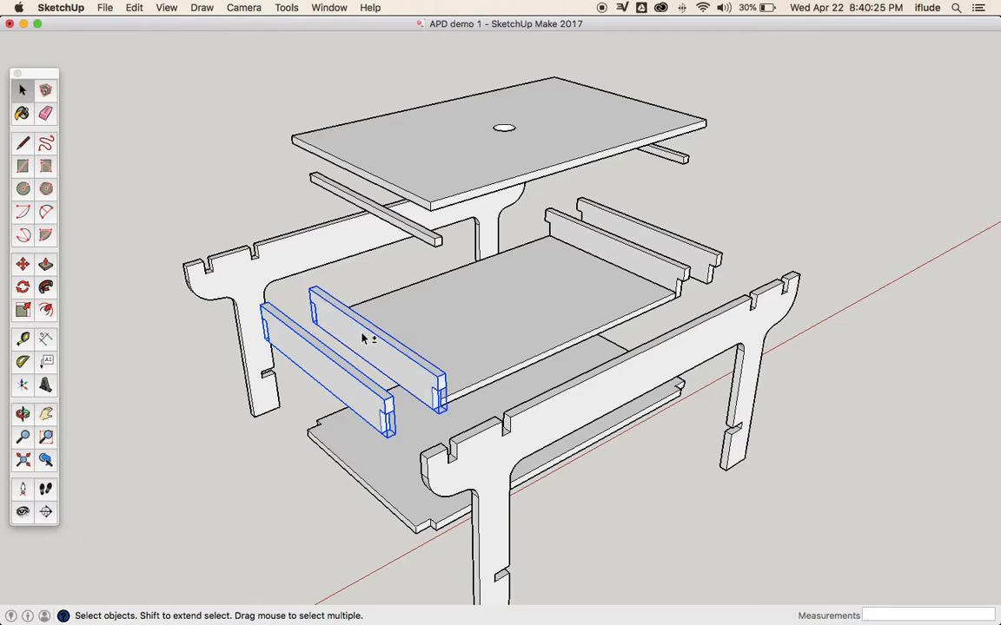
{"action": "left_click", "coordinate": [23, 264]}
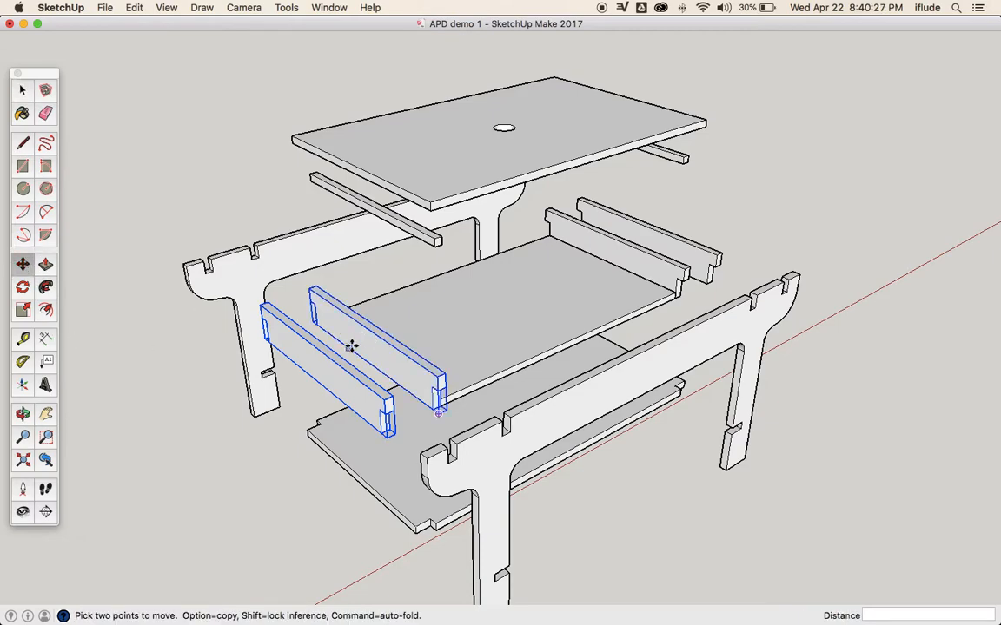
{"action": "left_click", "coordinate": [441, 380]}
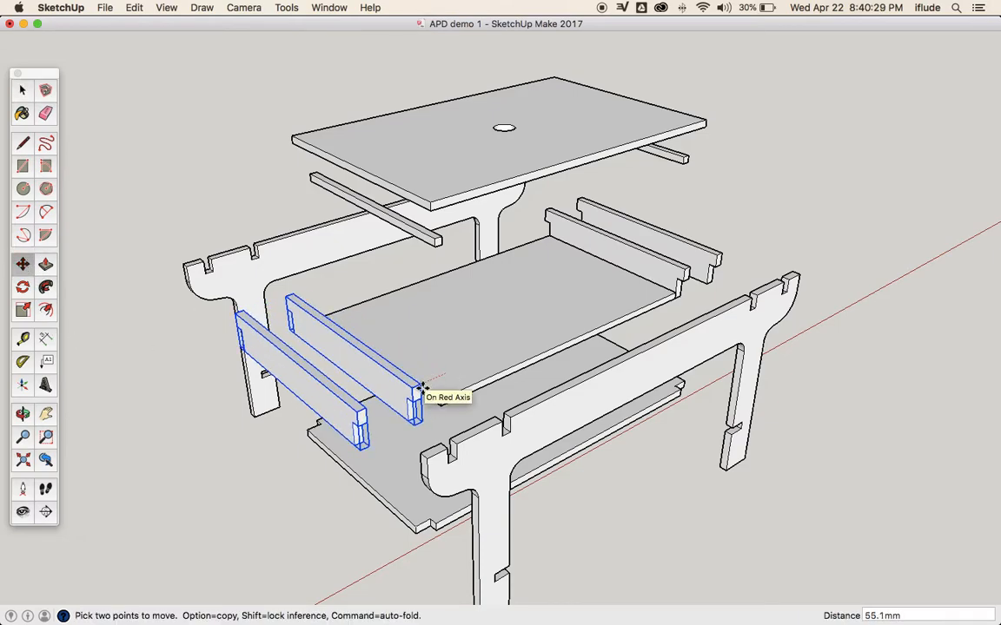
{"action": "left_click", "coordinate": [422, 388]}
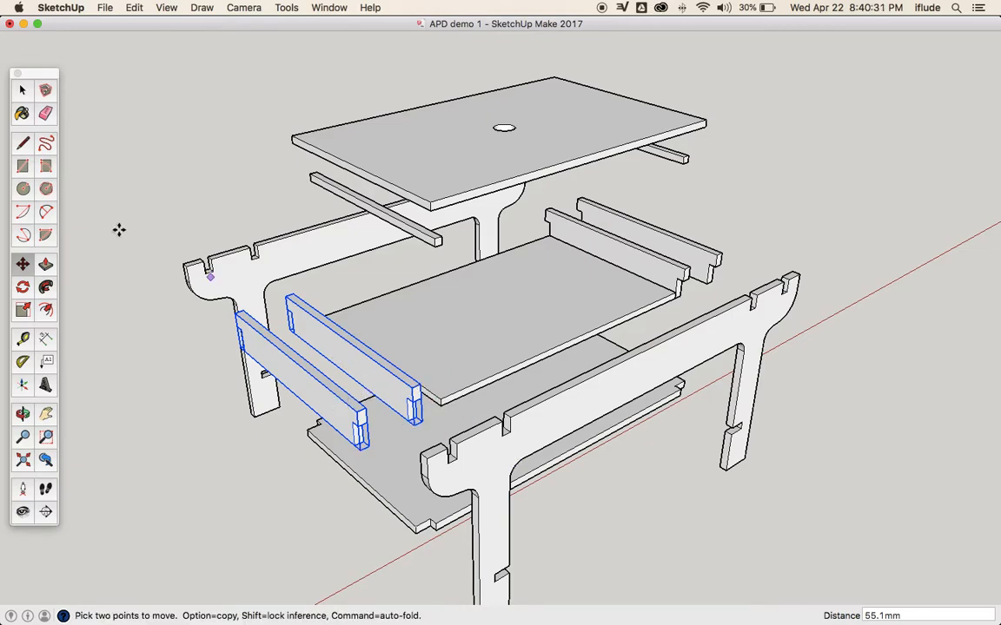
{"action": "left_click", "coordinate": [23, 90]}
{"action": "left_click", "coordinate": [99, 152]}
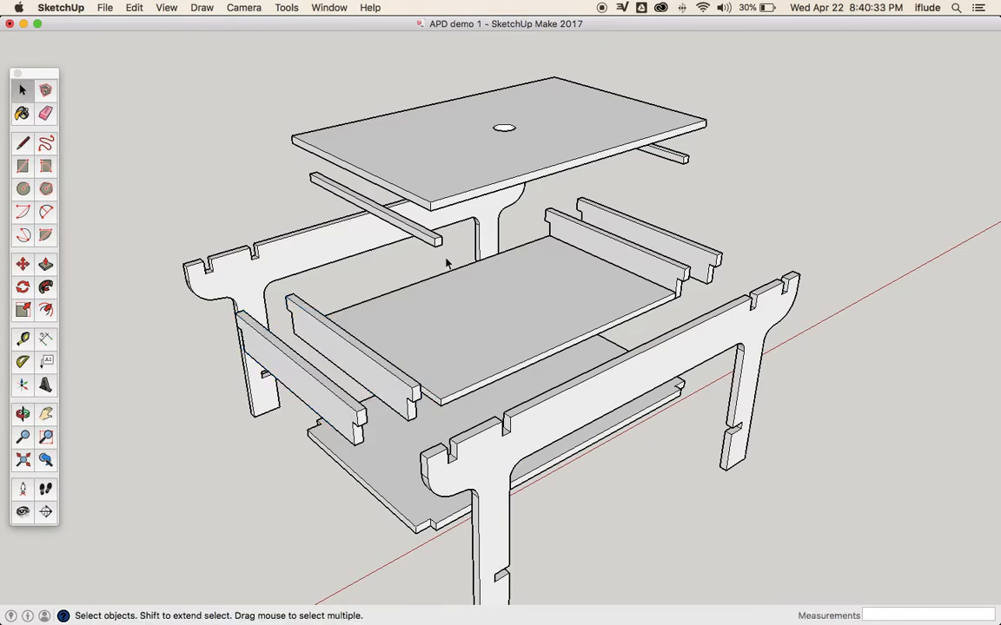
- Move both cross rails at the table's right end outward by about 82 mm, away from the middle shelf
{"action": "left_click", "coordinate": [636, 270]}
{"action": "left_click", "coordinate": [629, 227], "text": "shift"}
{"action": "left_click", "coordinate": [22, 265]}
{"action": "left_click", "coordinate": [476, 286]}
{"action": "left_click", "coordinate": [499, 276]}
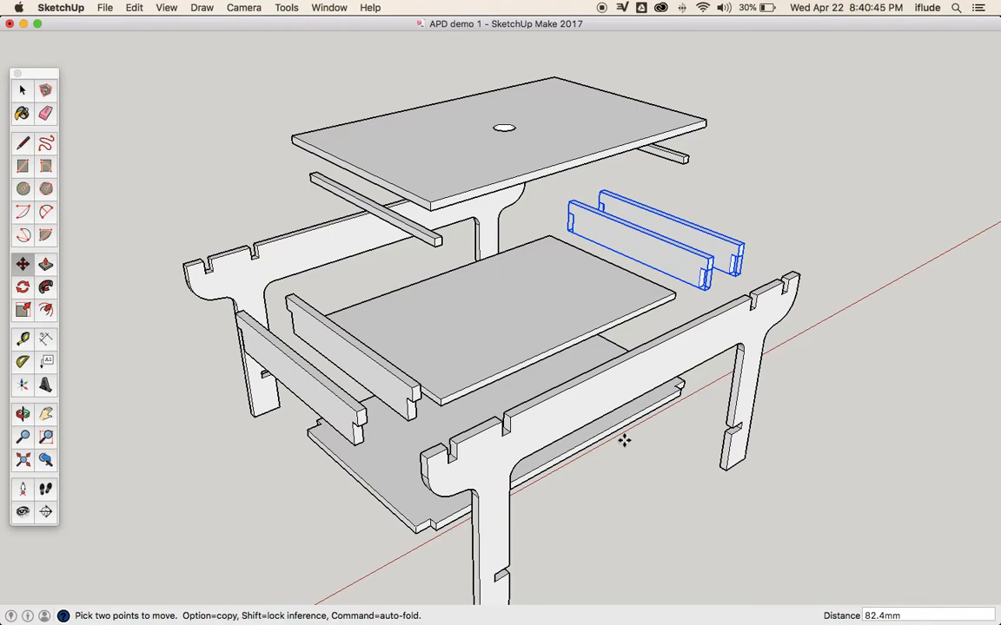
- Orbit to a slightly lower viewing angle, then pan and zoom so the entire exploded table fits within the drawing area
{"action": "left_click", "coordinate": [588, 441]}
{"action": "key", "text": "super+z"}
{"action": "left_click", "coordinate": [23, 414]}
{"action": "left_click_drag", "start_coordinate": [197, 471], "coordinate": [232, 447]}
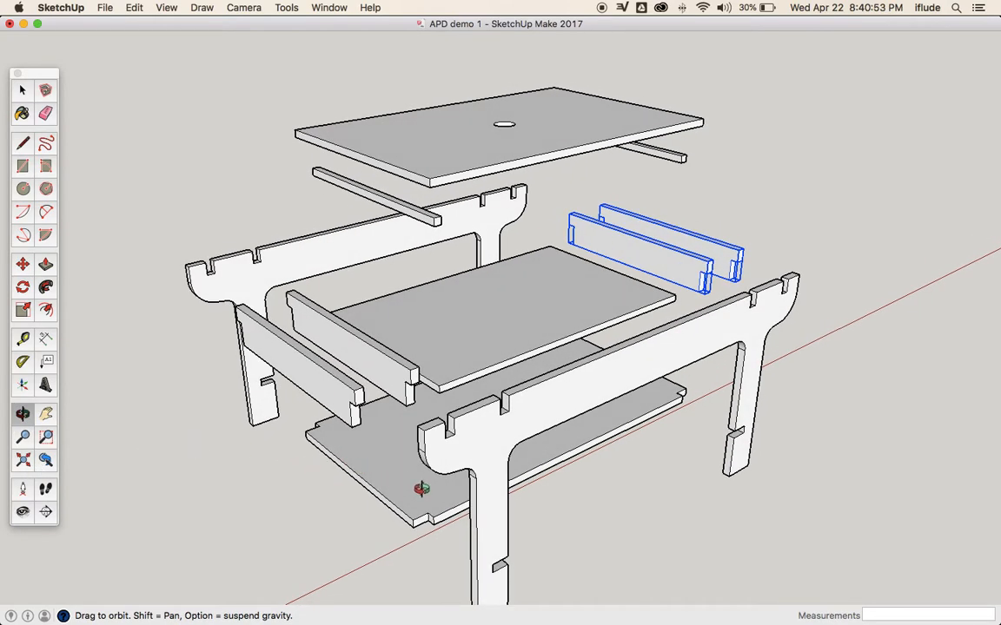
{"action": "left_click_drag", "start_coordinate": [500, 444], "coordinate": [515, 427]}
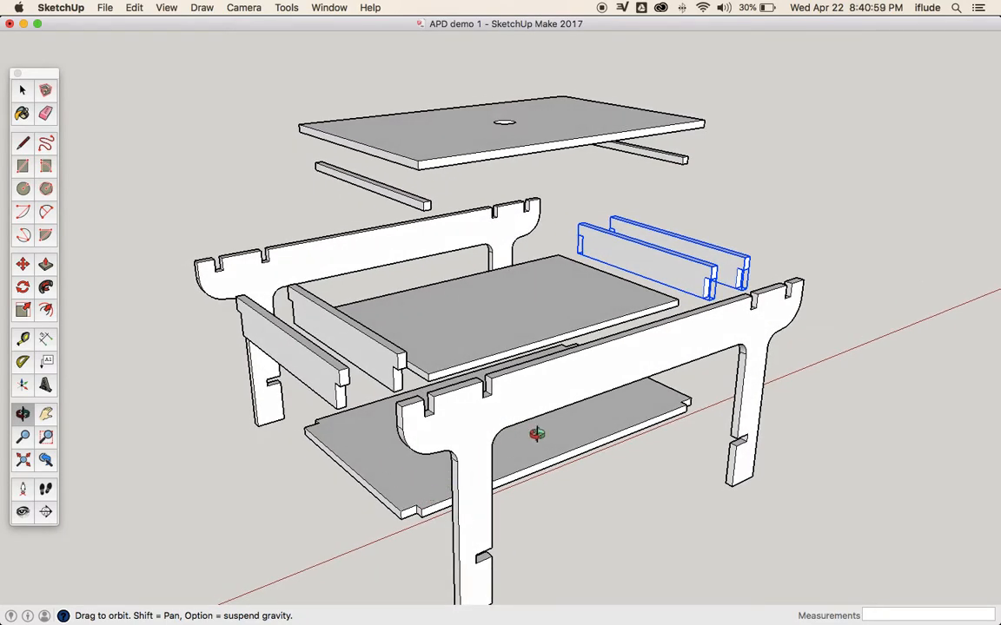
{"action": "left_click_drag", "start_coordinate": [562, 402], "coordinate": [562, 379]}
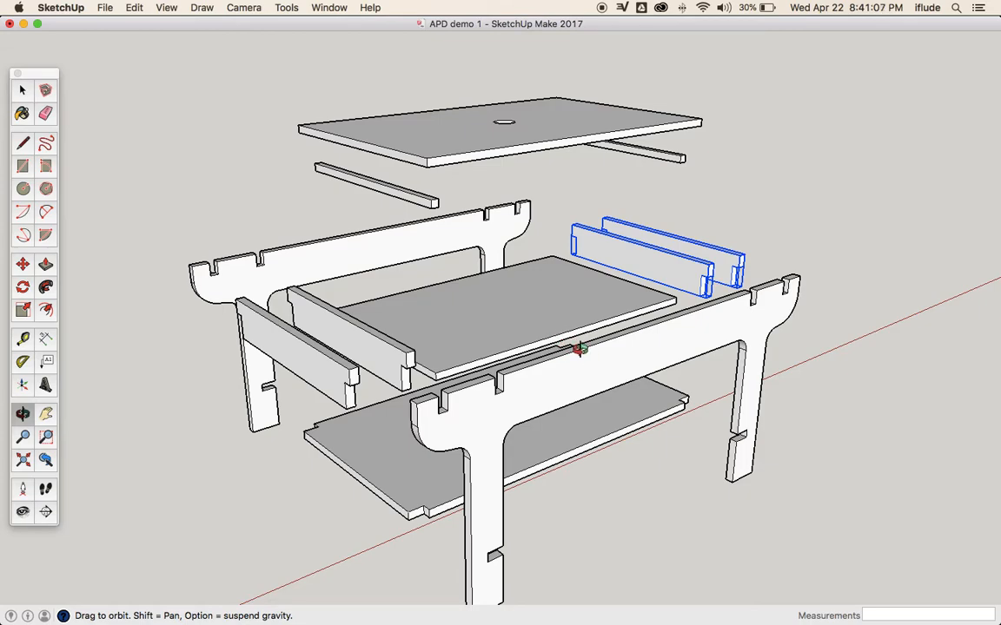
{"action": "left_click", "coordinate": [45, 413]}
{"action": "left_click_drag", "start_coordinate": [200, 433], "coordinate": [201, 413]}
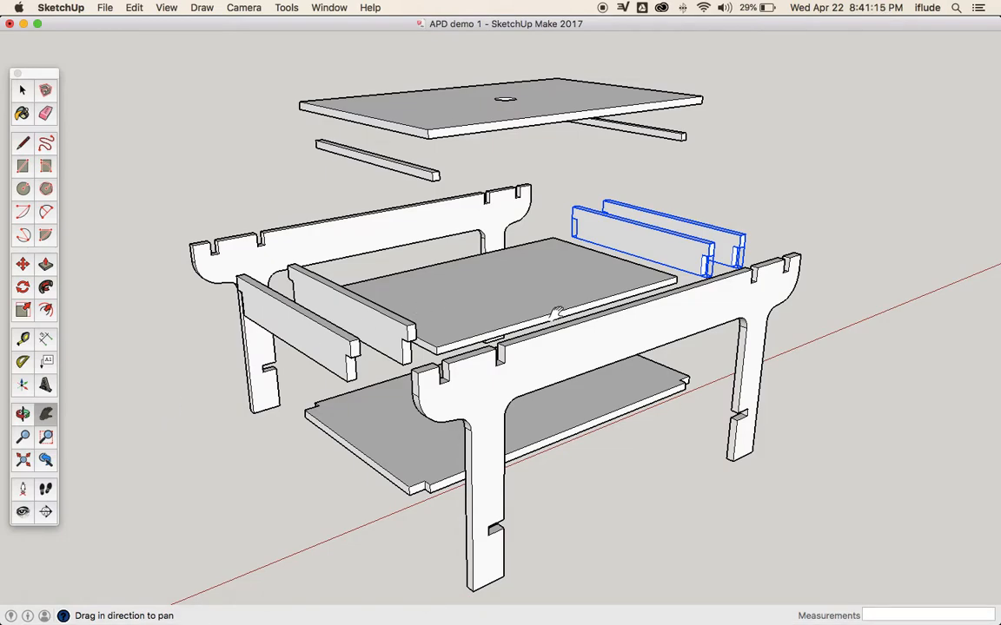
{"action": "left_click_drag", "start_coordinate": [573, 339], "coordinate": [579, 324]}
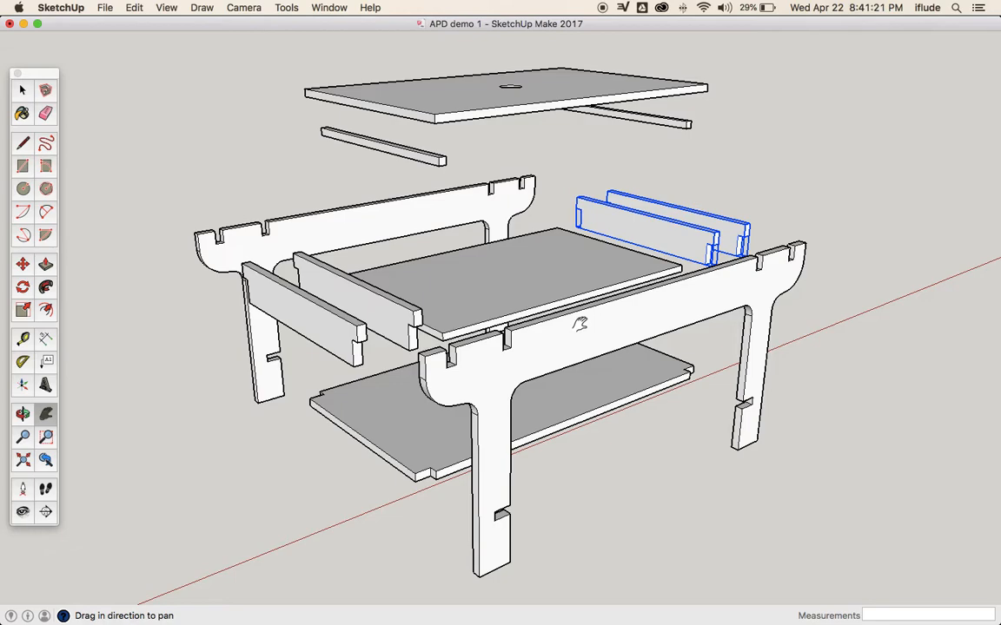
{"action": "scroll", "coordinate": [580, 324], "scroll_direction": "up", "scroll_amount": 2}
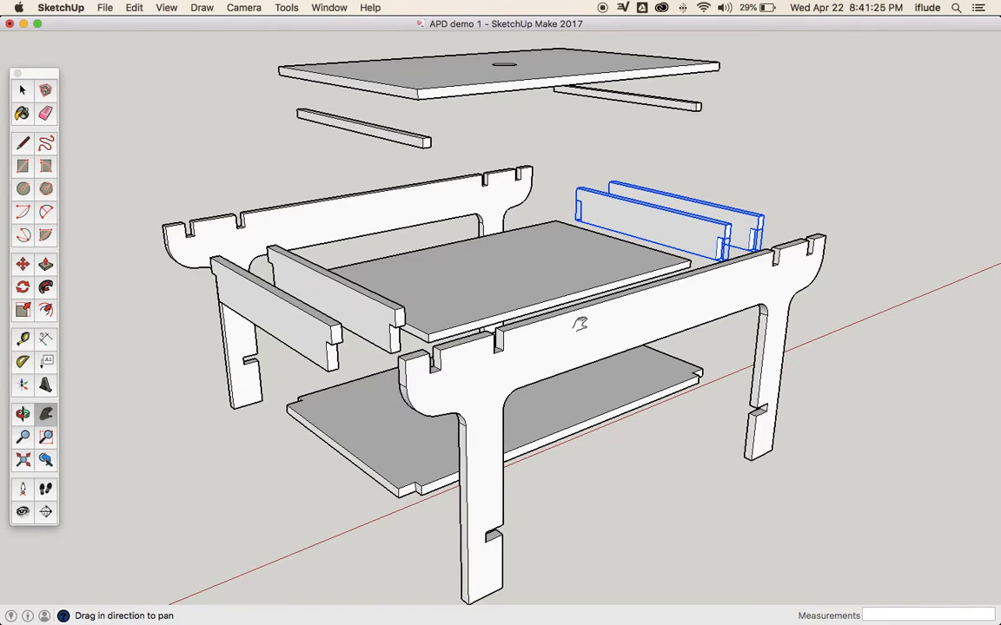
{"action": "scroll", "coordinate": [579, 324], "scroll_direction": "down", "scroll_amount": 1}
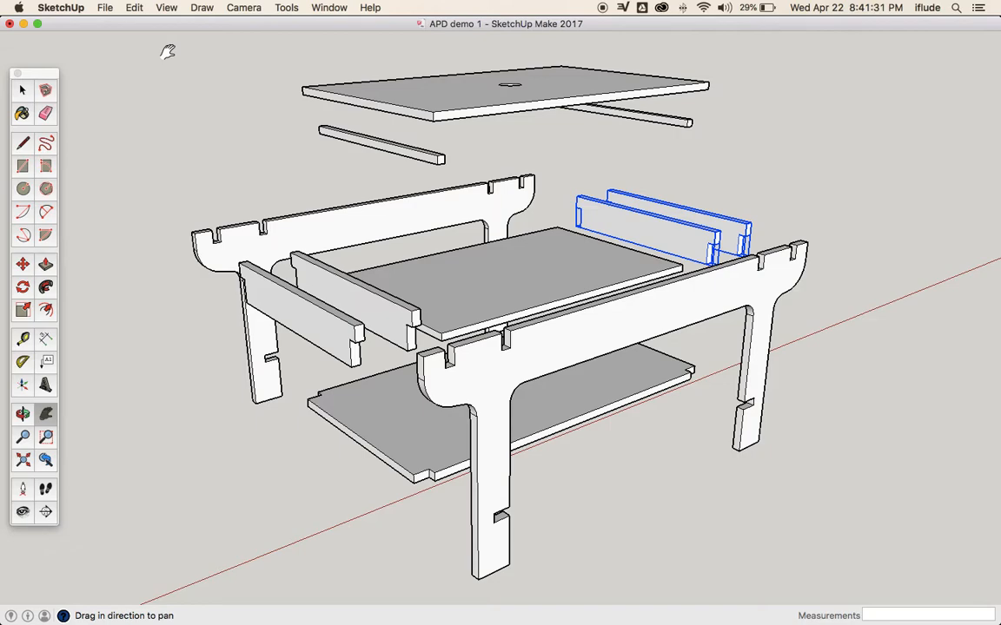
- Capture a screenshot of the exploded table, then clear the rail selection and capture the area again without highlighted parts
{"action": "key", "text": "super+shift+4"}
{"action": "left_click_drag", "start_coordinate": [94, 39], "coordinate": [975, 601]}
{"action": "left_click", "coordinate": [21, 89]}
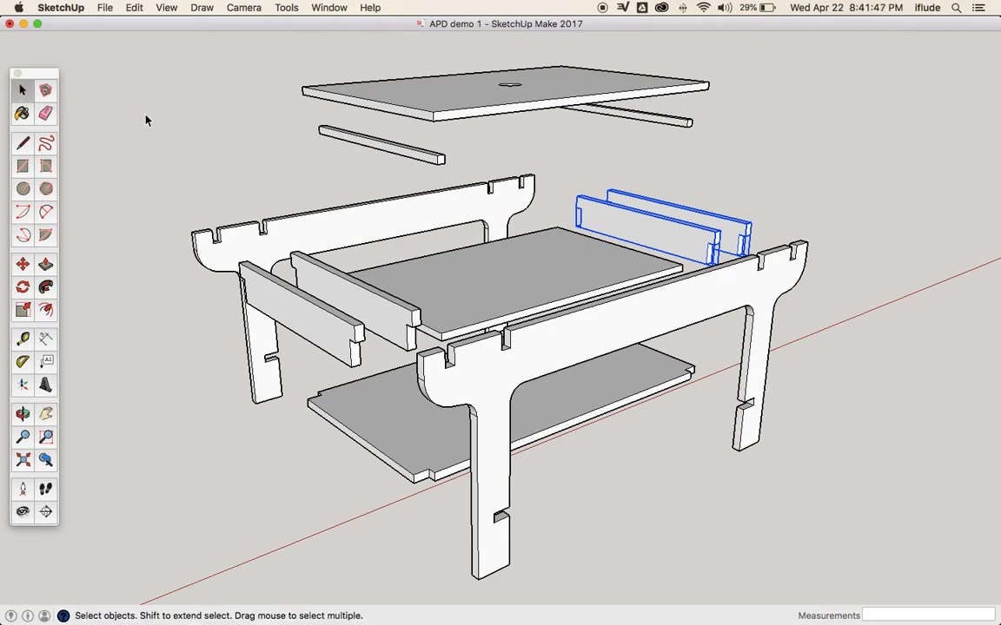
{"action": "left_click", "coordinate": [297, 173]}
{"action": "key", "text": "super+shift+4"}
{"action": "left_click_drag", "start_coordinate": [52, 36], "coordinate": [987, 619]}
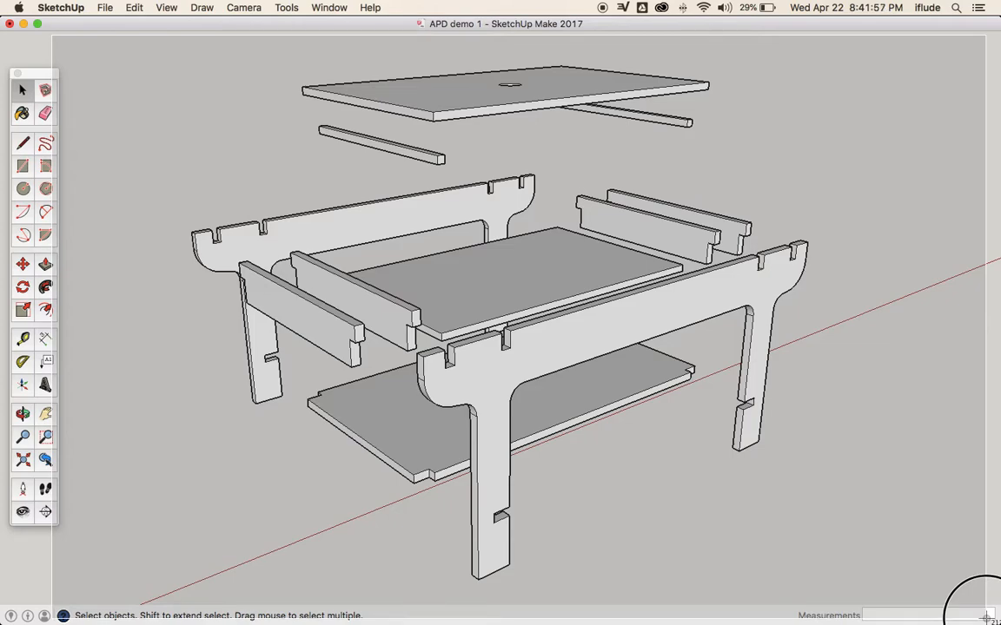
{"action": "left_click_drag", "start_coordinate": [987, 619], "coordinate": [987, 620]}
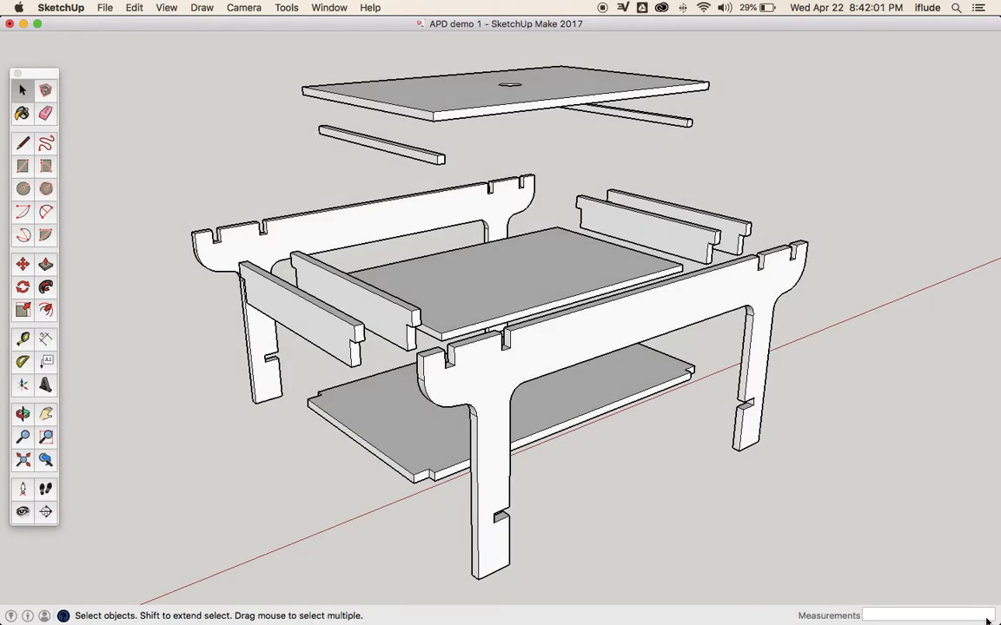
- Switch to the blank Google Docs document in Chrome and insert a new drawing
{"action": "key", "text": "super+Tab"}
{"action": "key", "text": "super+Tab"}
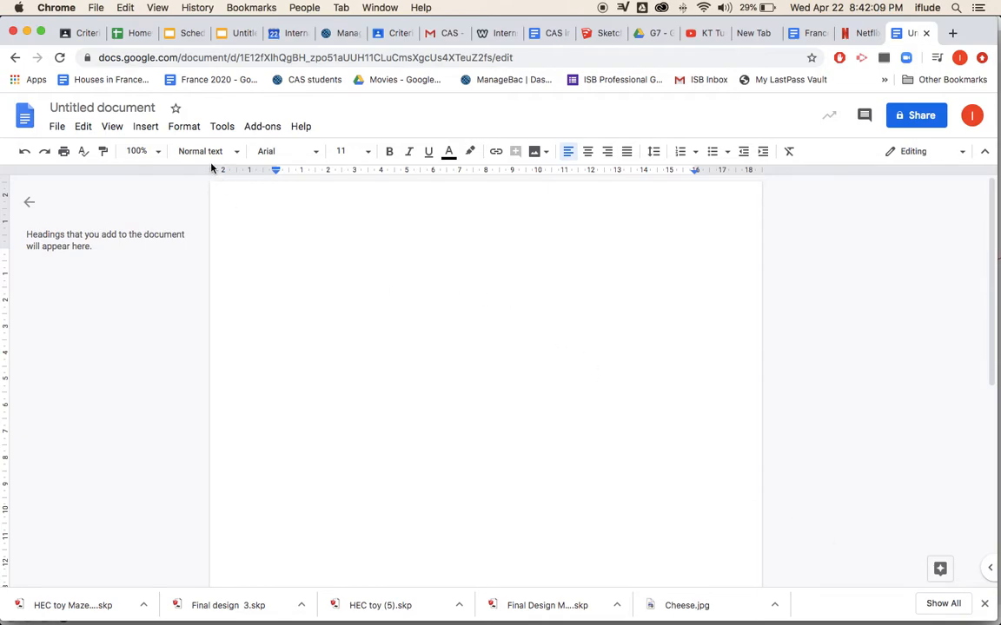
{"action": "left_click", "coordinate": [146, 127]}
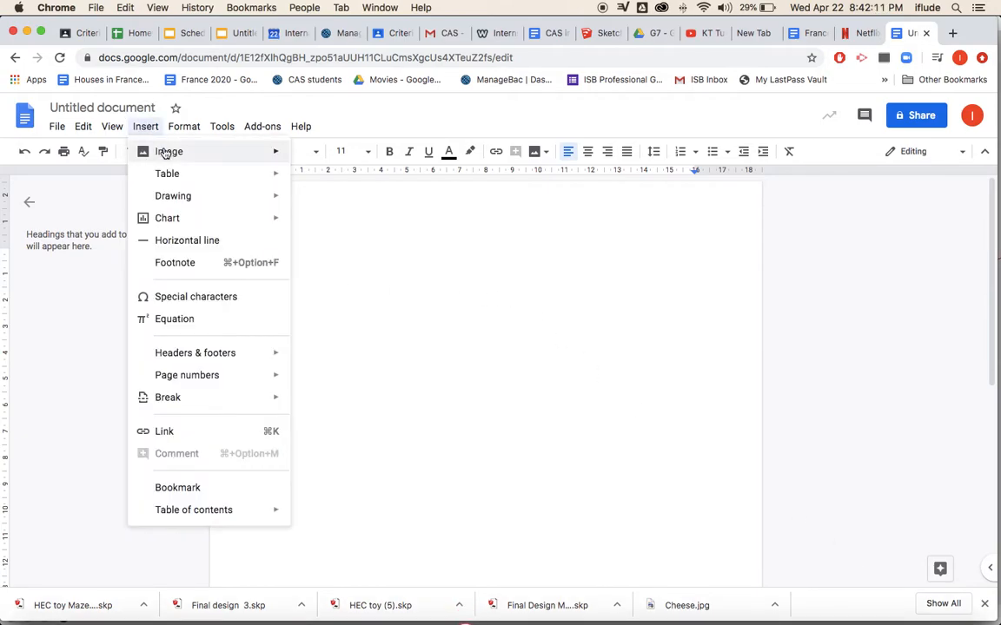
{"action": "mouse_move", "coordinate": [165, 153]}
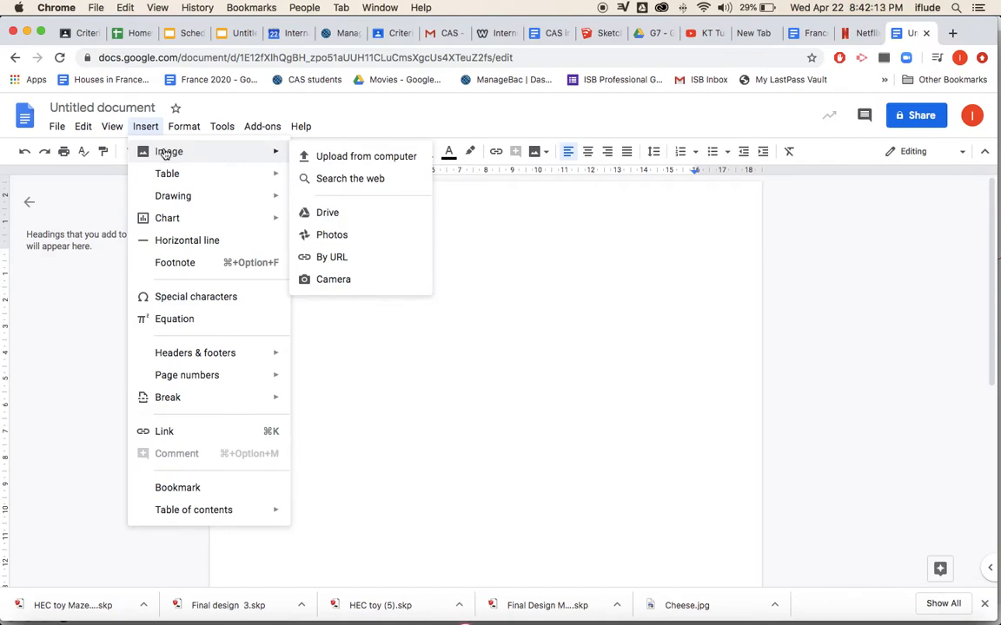
{"action": "mouse_move", "coordinate": [176, 198]}
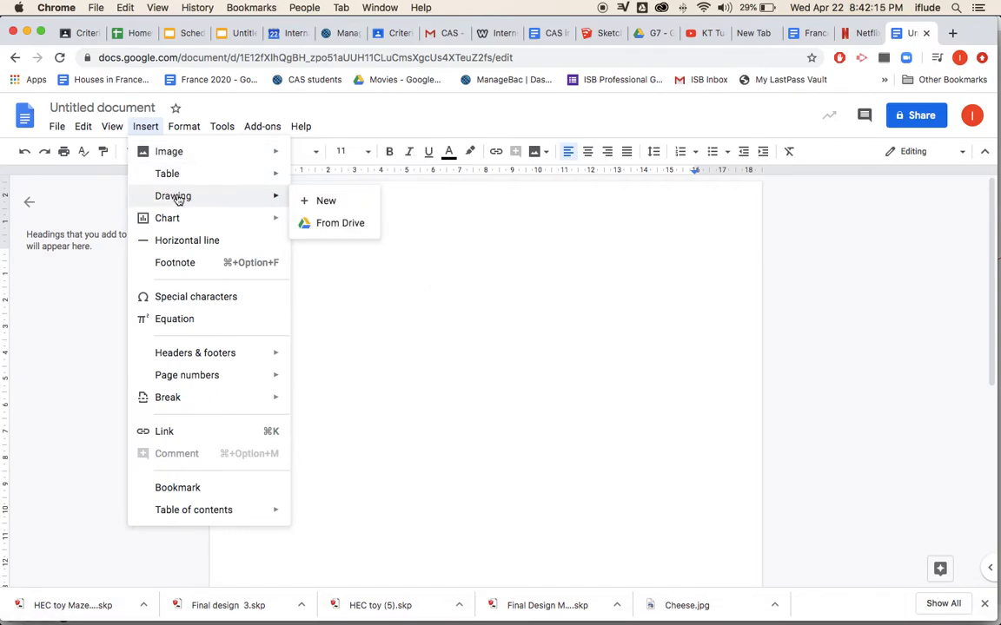
{"action": "left_click", "coordinate": [311, 200]}
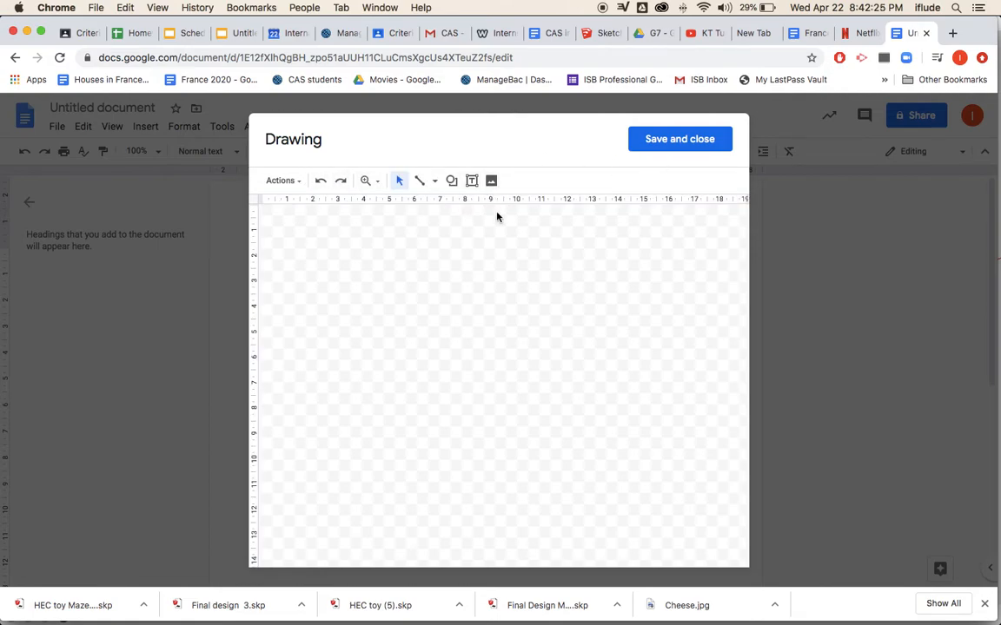
- Upload the image "Screen Shot 2020-04-22 at 8.41.52 PM" from the Desktop into the drawing
{"action": "left_click", "coordinate": [491, 182]}
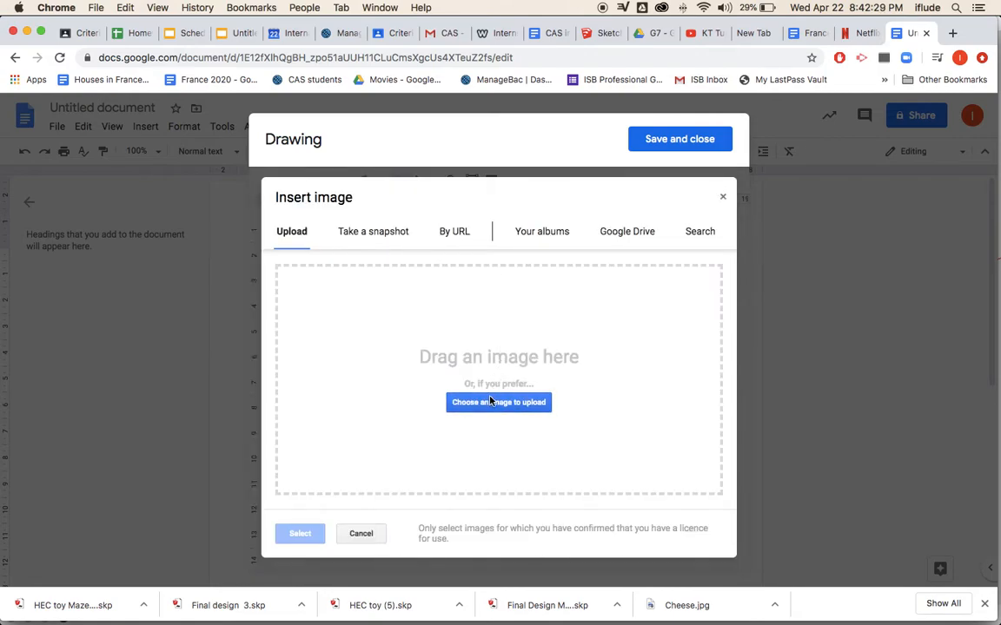
{"action": "left_click", "coordinate": [486, 402]}
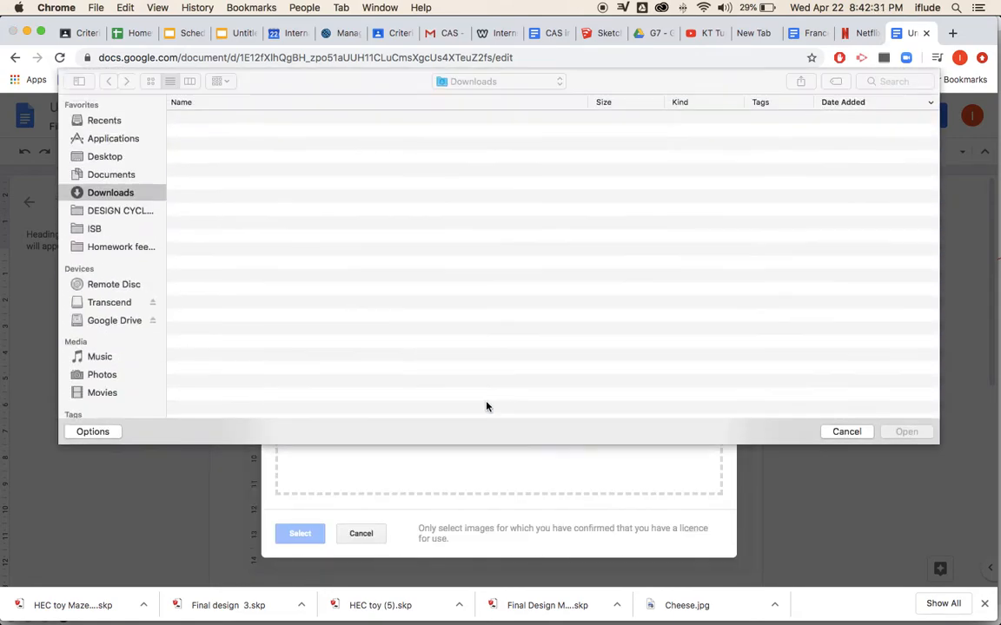
{"action": "left_click", "coordinate": [104, 156]}
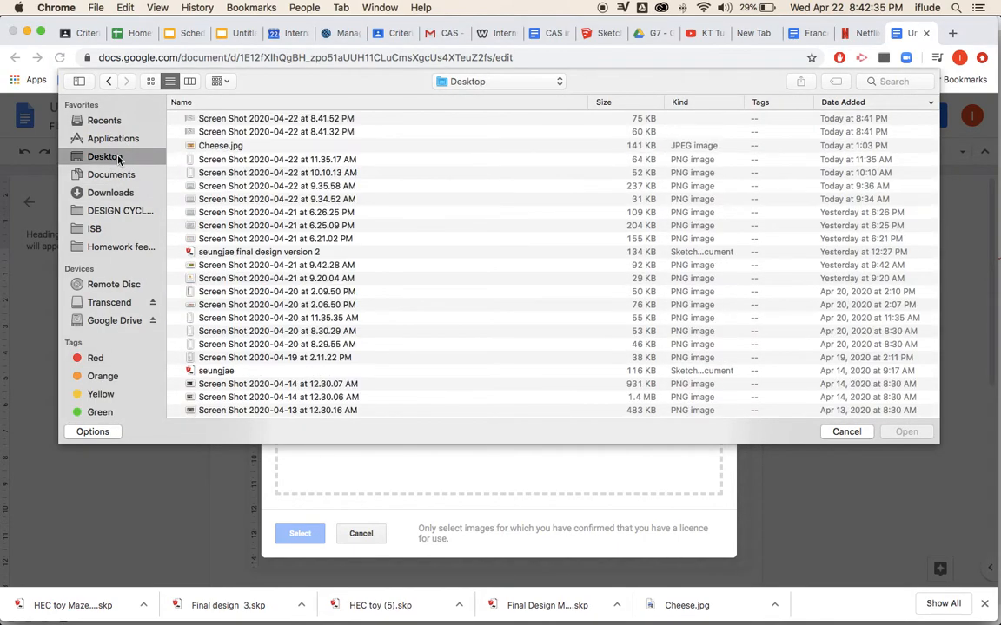
{"action": "double_click", "coordinate": [210, 121]}
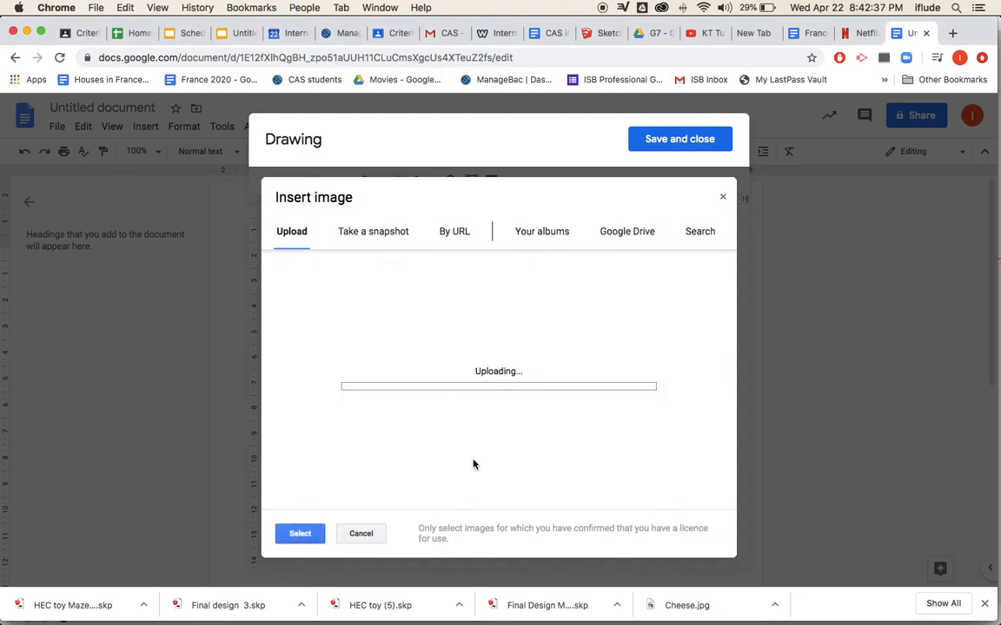